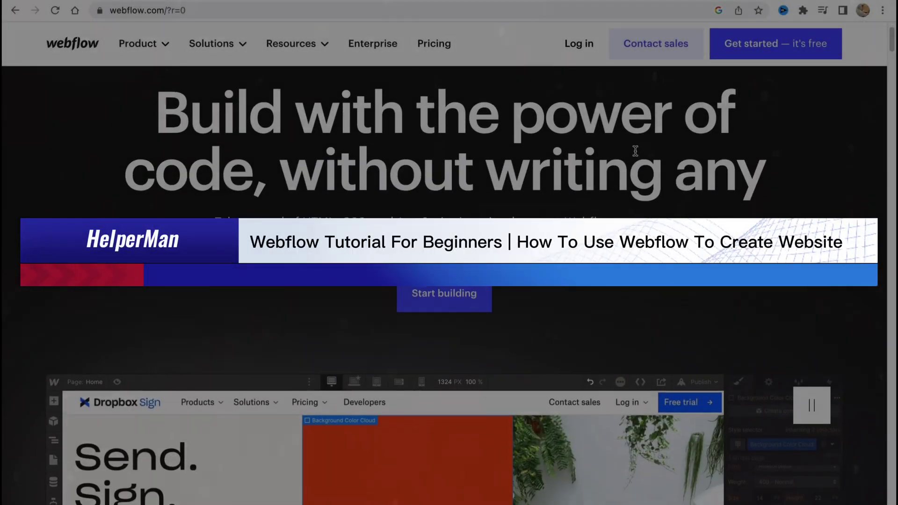
Scroll through the Webflow homepage to look over what it offers.
scroll(635, 150, "down", 6)
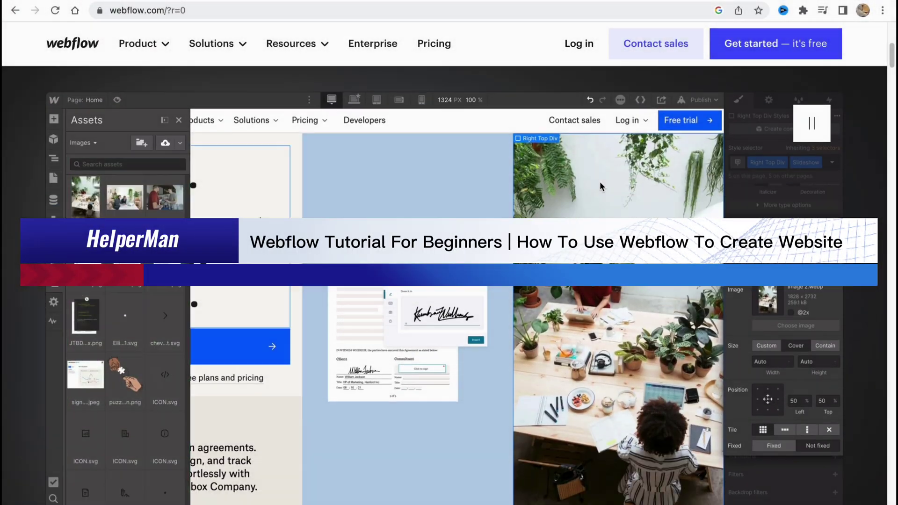
scroll(600, 182, "down", 9)
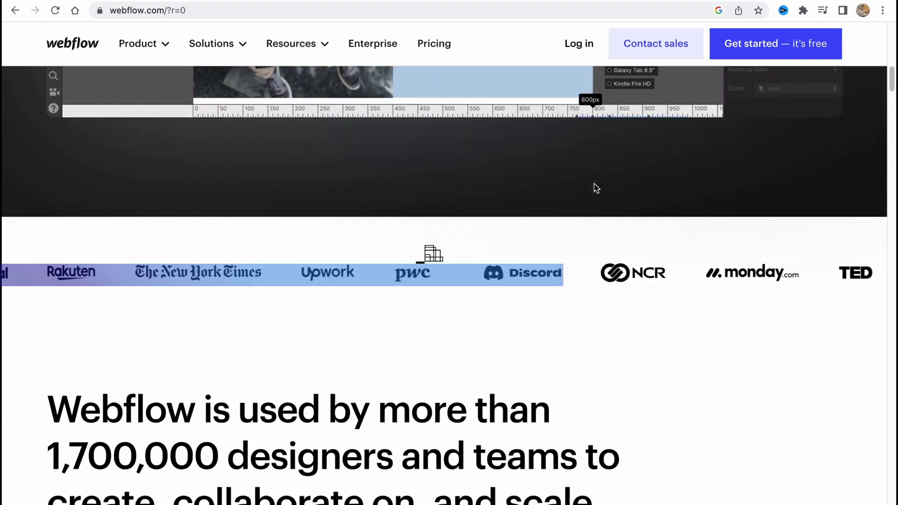
scroll(594, 184, "down", 11)
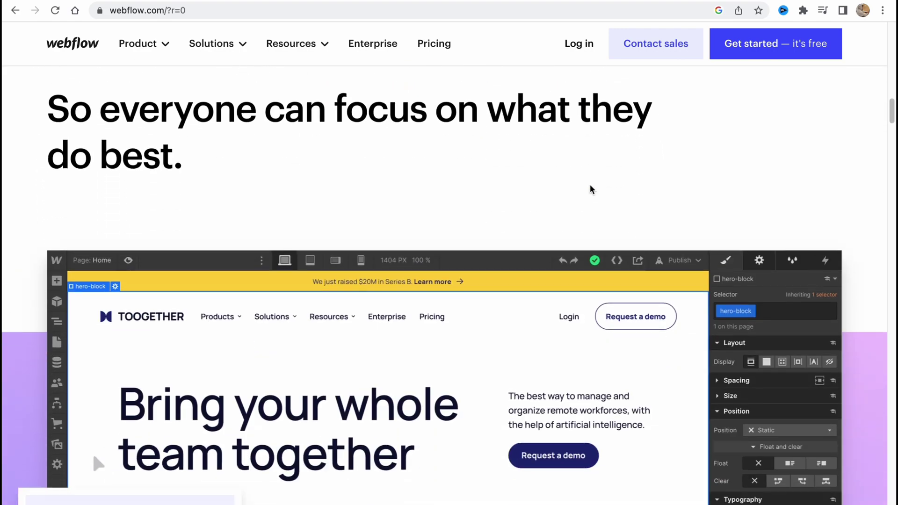
scroll(589, 187, "down", 7)
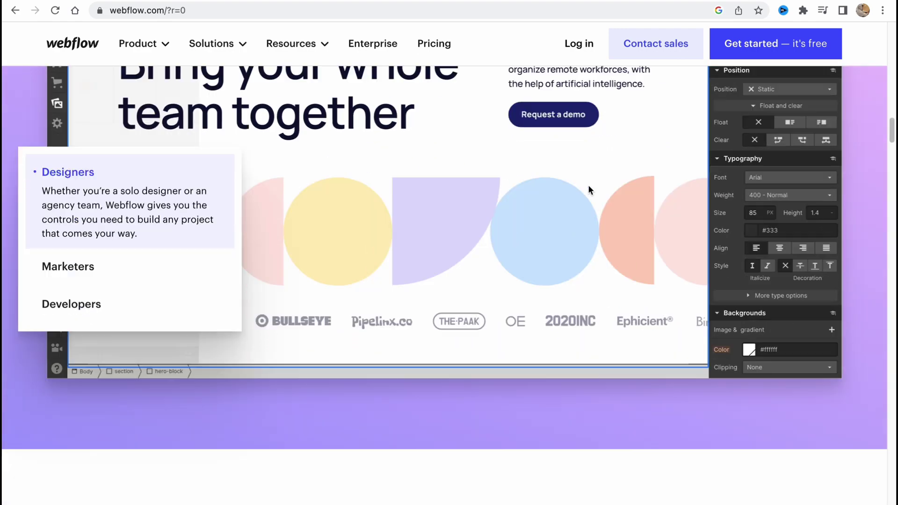
scroll(588, 185, "down", 4)
scroll(587, 186, "up", 2)
scroll(575, 218, "down", 3)
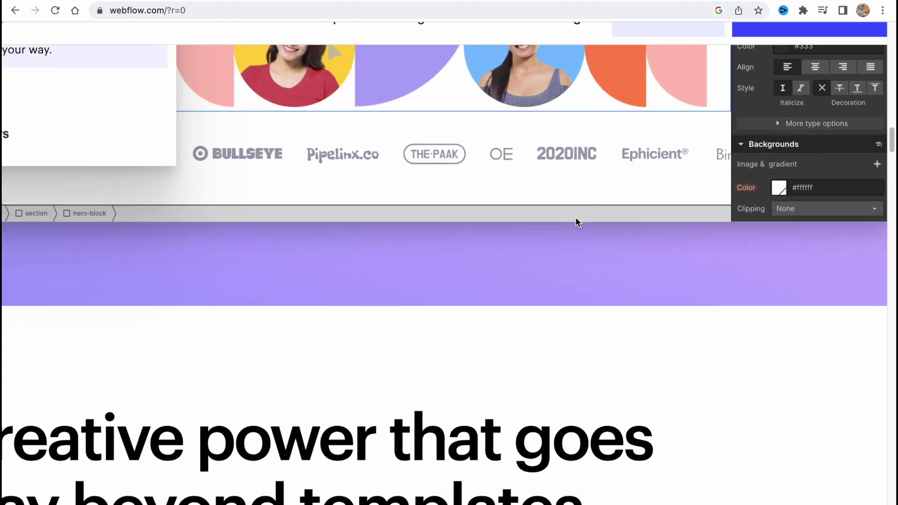
scroll(563, 240, "down", 15)
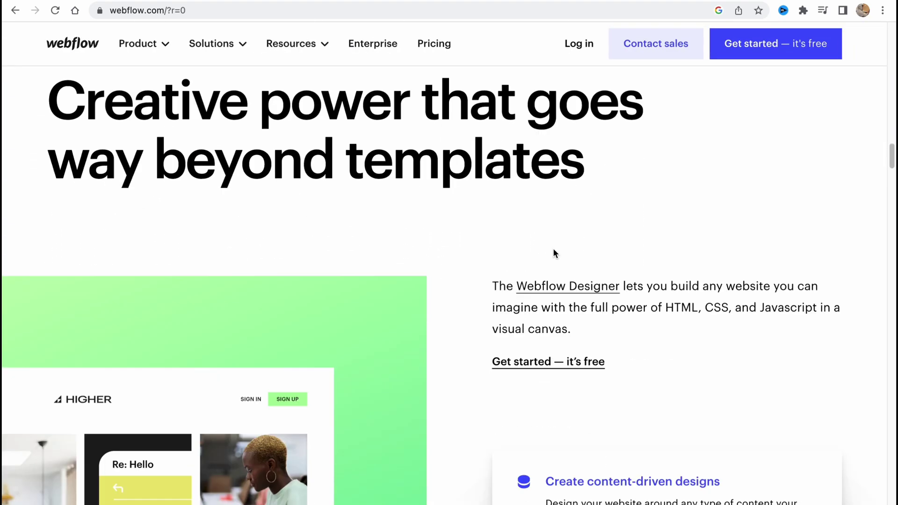
scroll(534, 250, "down", 15)
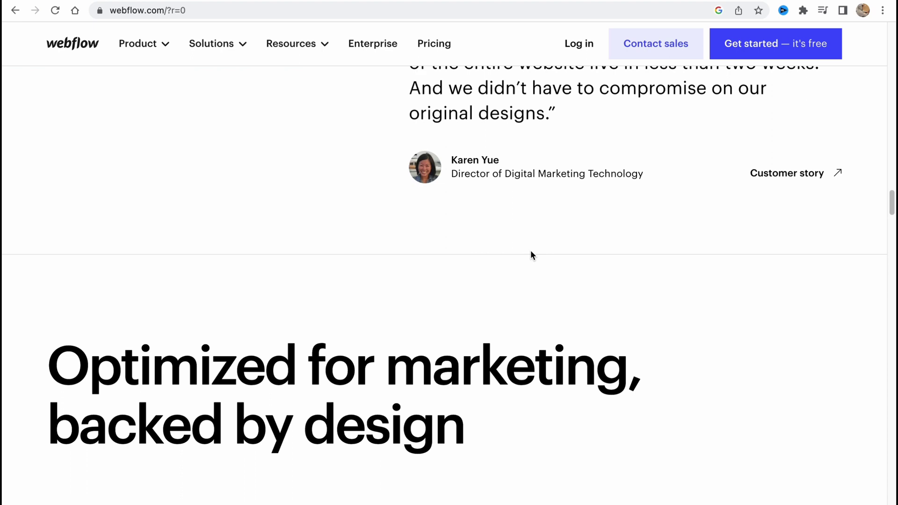
scroll(525, 248, "up", 7)
scroll(524, 250, "up", 20)
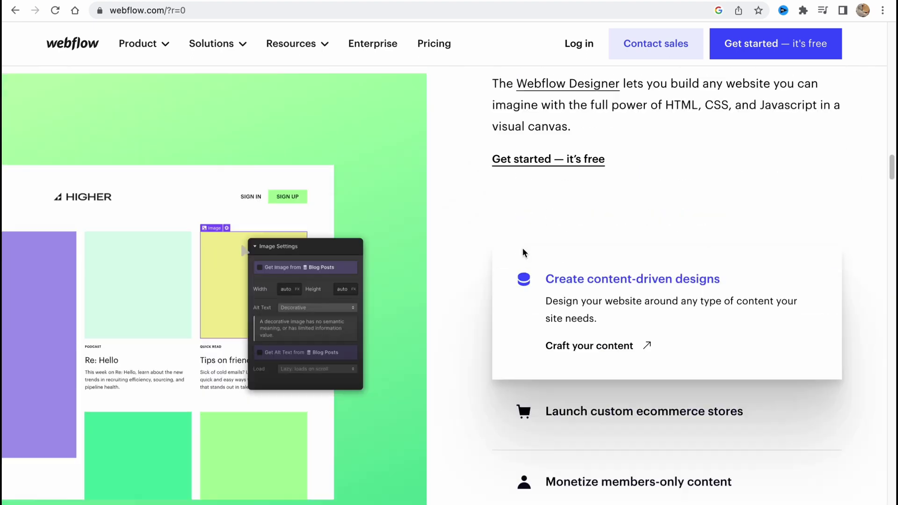
scroll(521, 249, "up", 10)
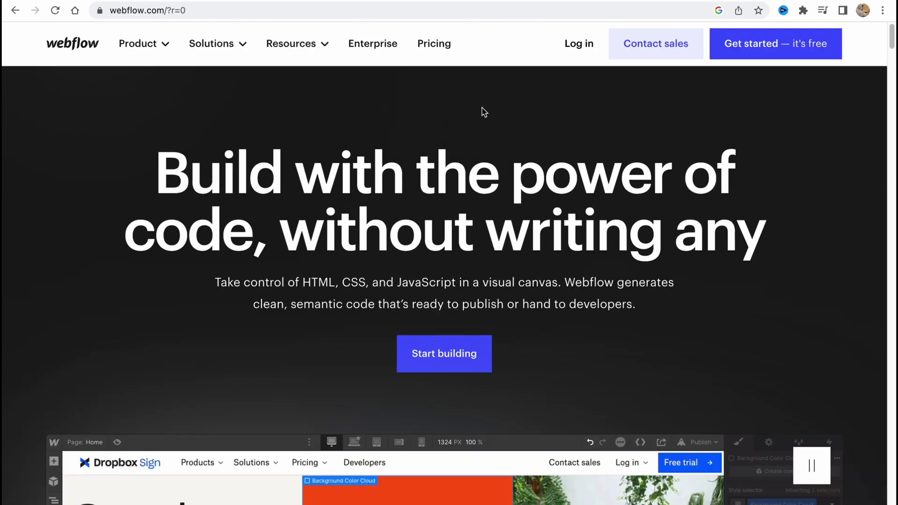
Look through the Product, Solutions and Resources menus, then reload the homepage.
left_click(166, 43)
left_click(229, 44)
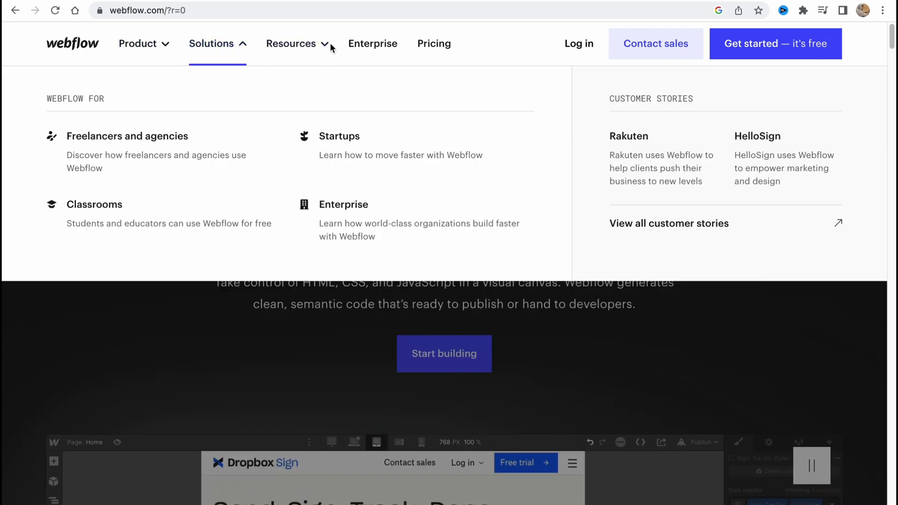
left_click(325, 43)
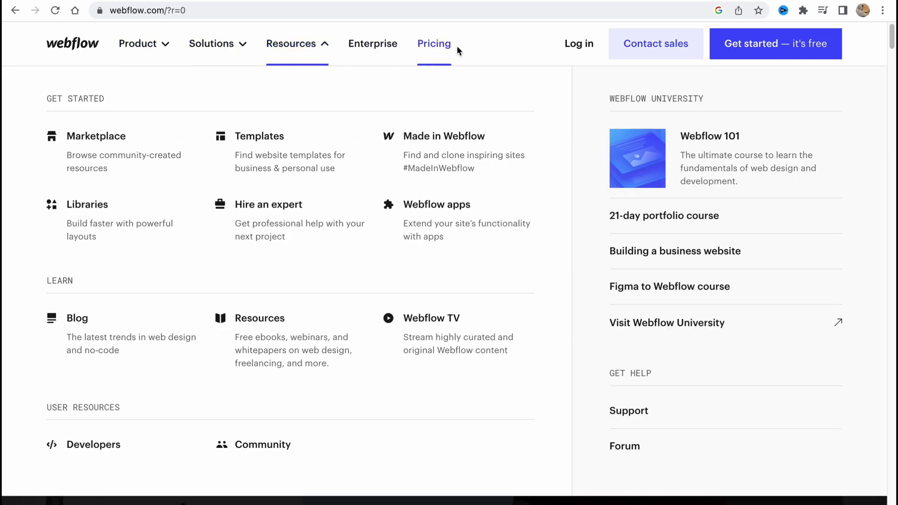
left_click(84, 52)
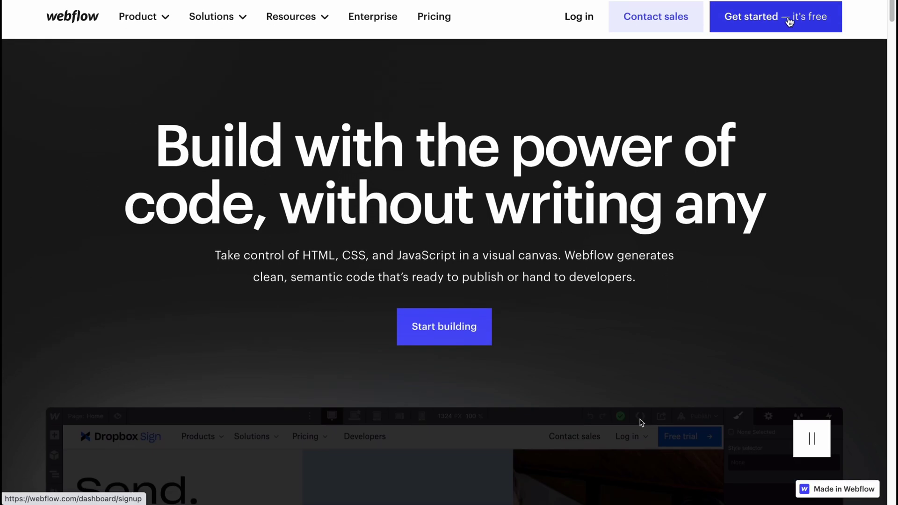
Sign up for a free Webflow account with the suggested Google account.
left_click(788, 19)
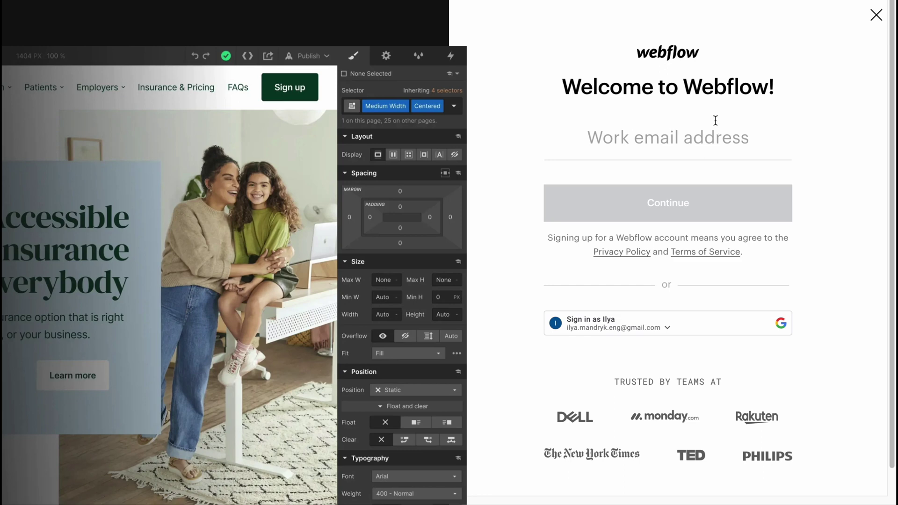
left_click(652, 135)
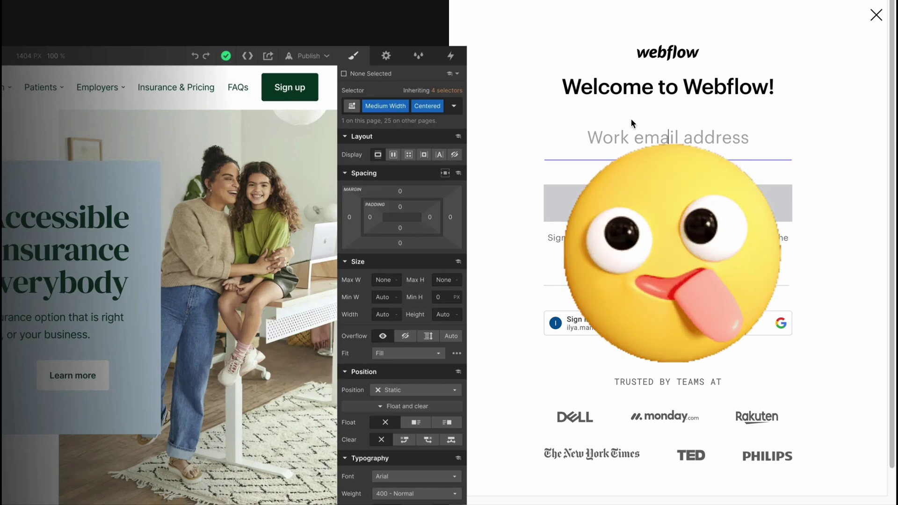
left_click(496, 186)
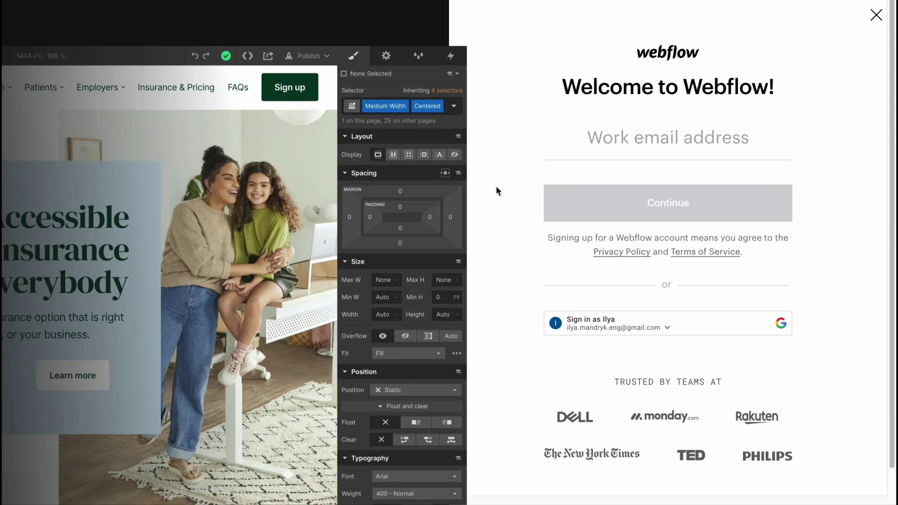
left_click(620, 328)
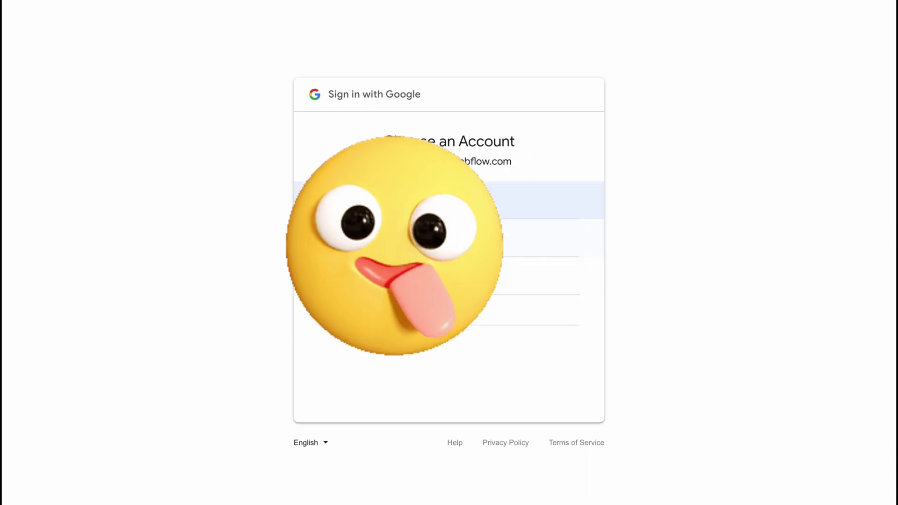
left_click(440, 200)
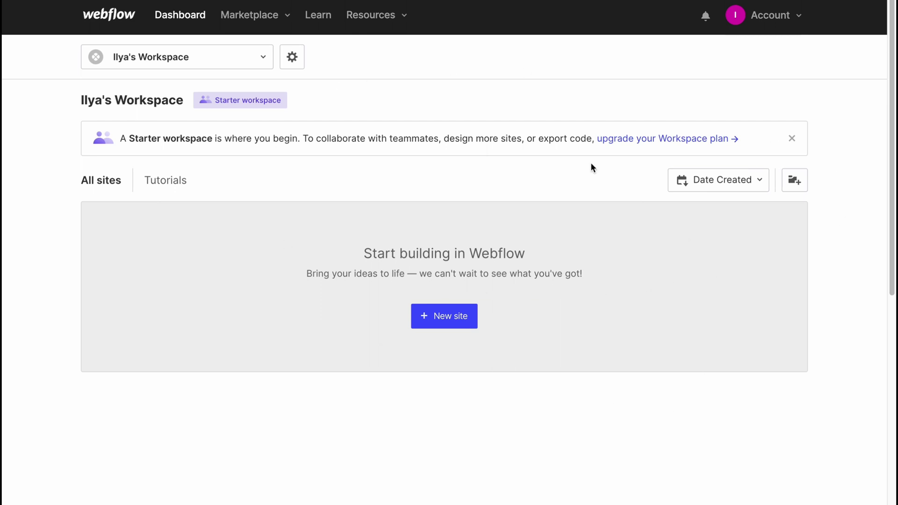
Go to the Marketplace's website templates and scroll through the template grid.
left_click(184, 15)
left_click(259, 21)
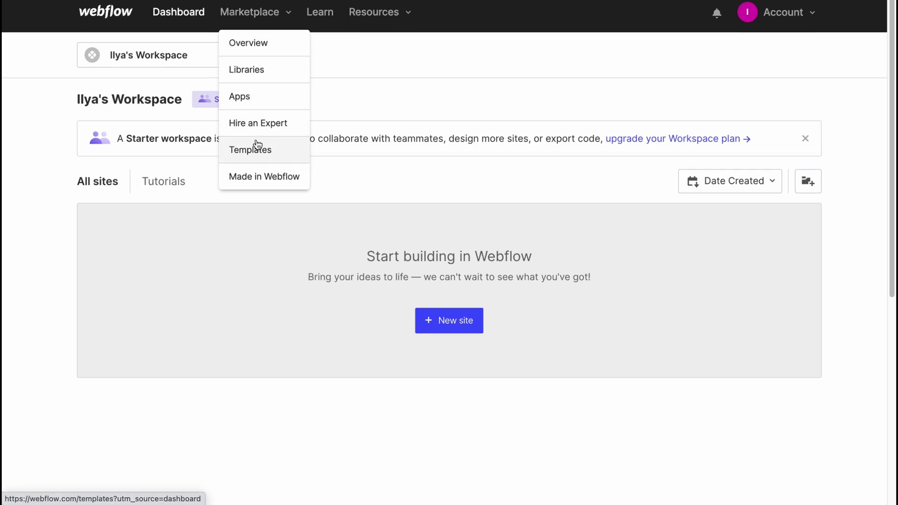
left_click(249, 154)
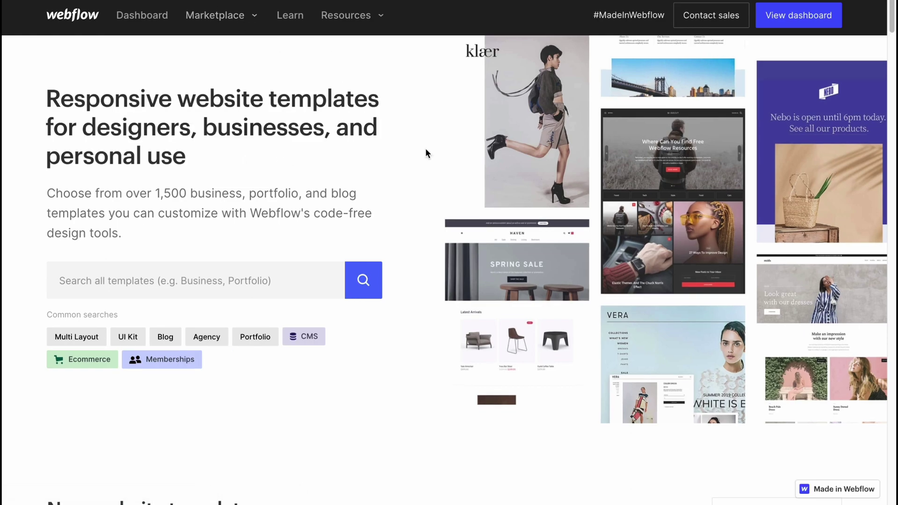
scroll(374, 234, "down", 9)
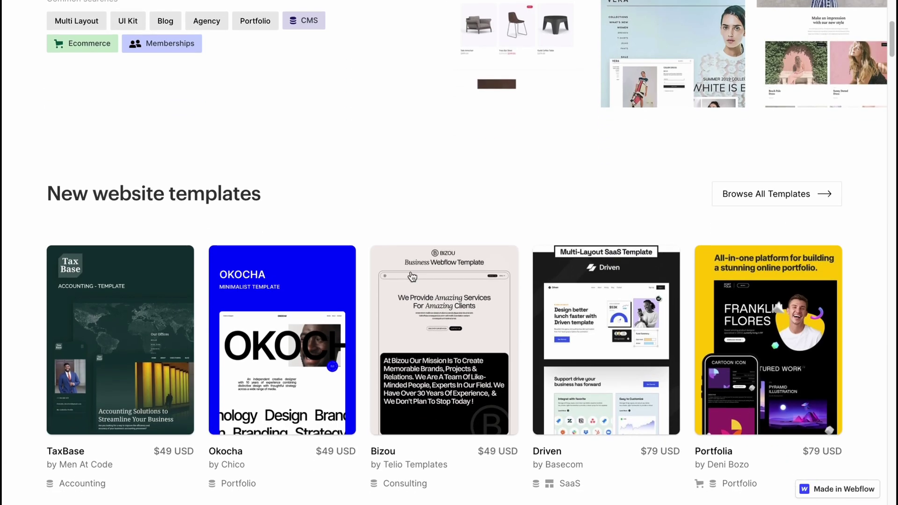
scroll(413, 304, "down", 1)
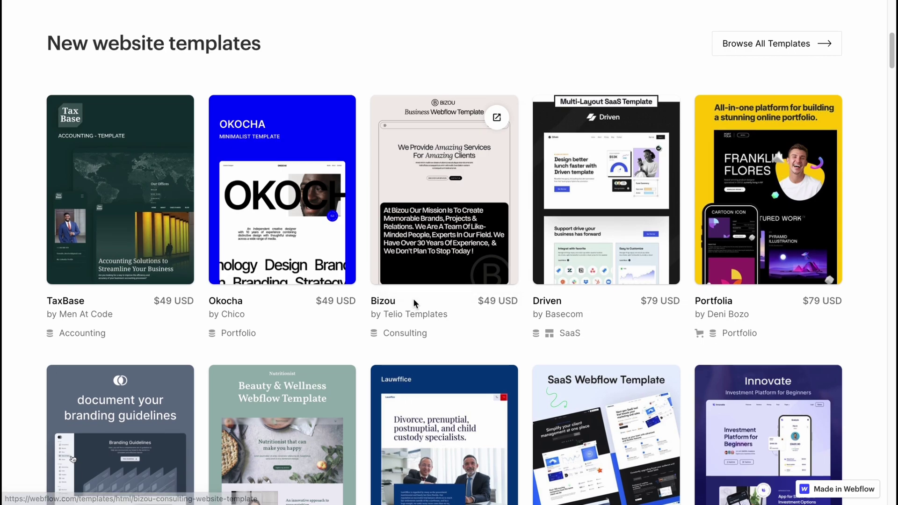
scroll(413, 302, "down", 3)
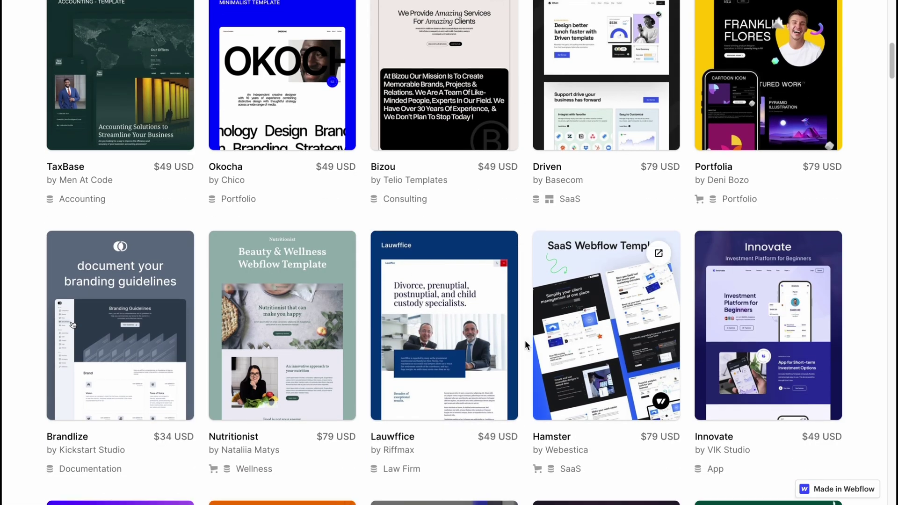
scroll(524, 340, "down", 8)
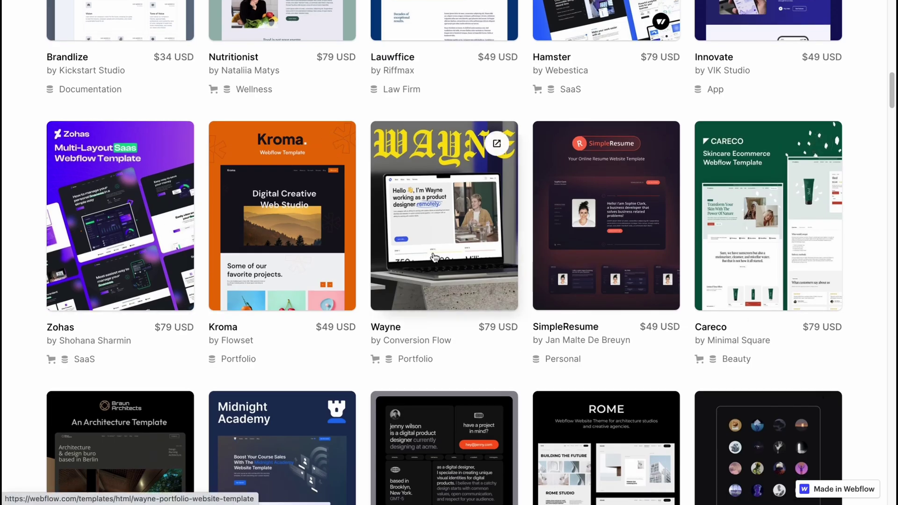
scroll(430, 257, "up", 20)
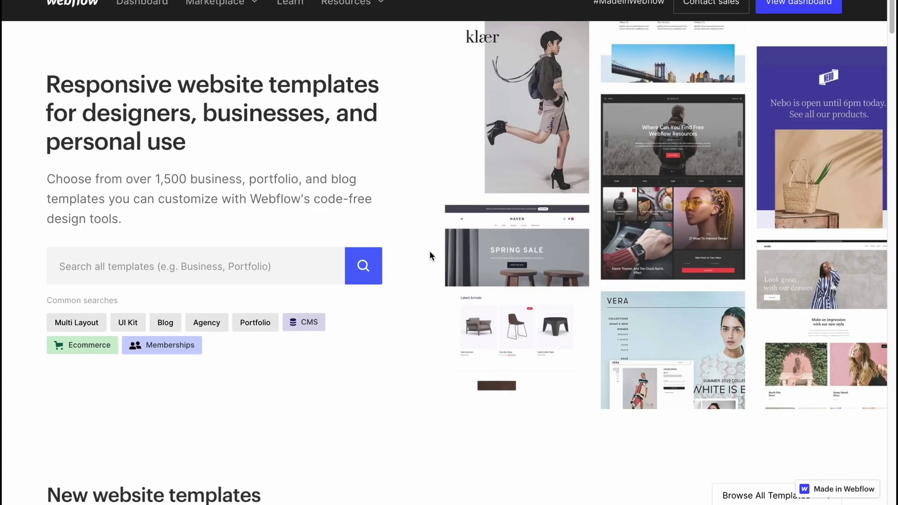
scroll(429, 255, "up", 1)
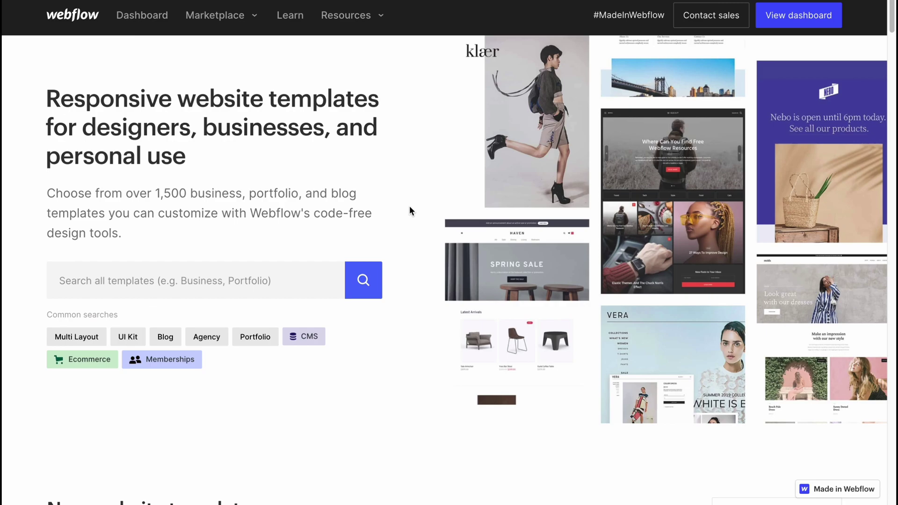
Visit the Webflow University learning pages, then go back to the templates page.
left_click(299, 18)
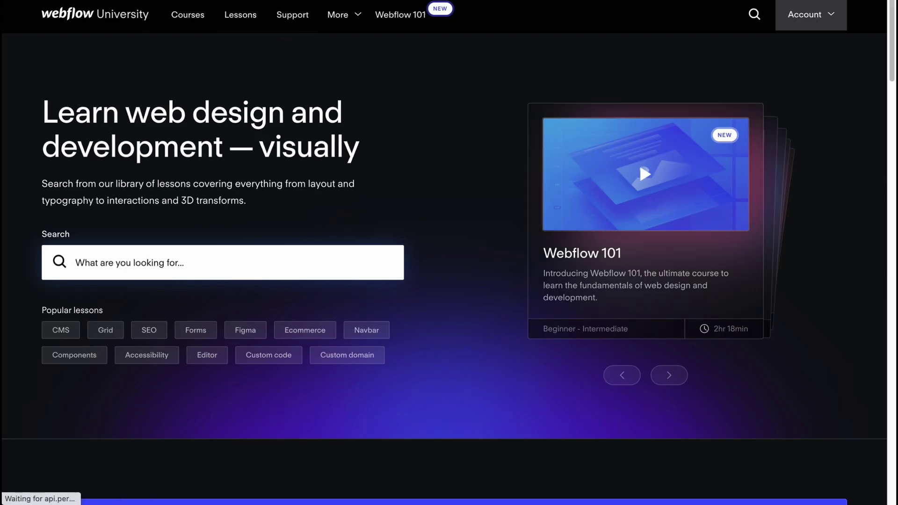
key("alt+Left")
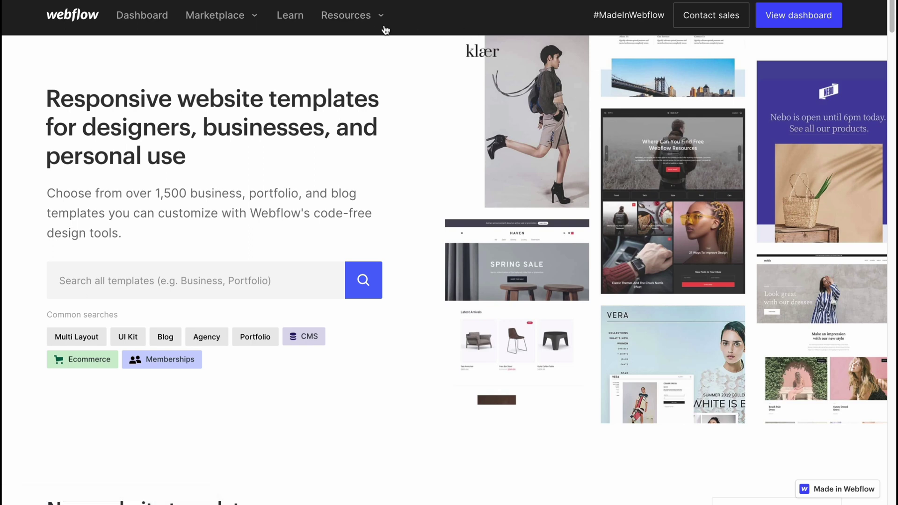
mouse_move(378, 27)
Start a new site from the workspace dashboard and dismiss the build-faster tip.
left_click(145, 16)
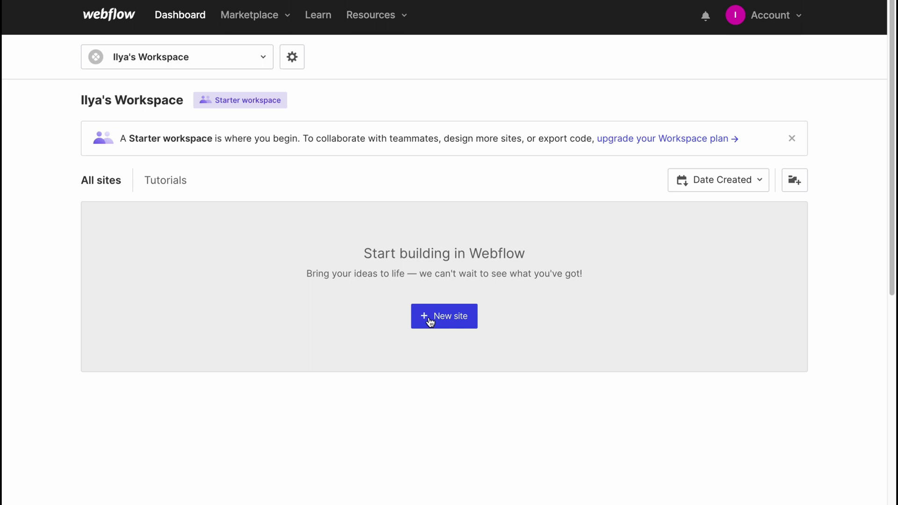
left_click(451, 322)
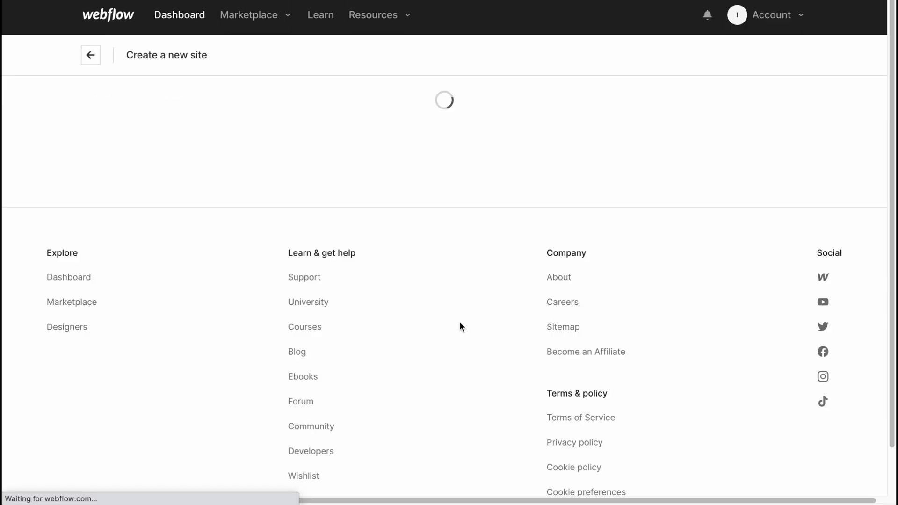
left_click(845, 384)
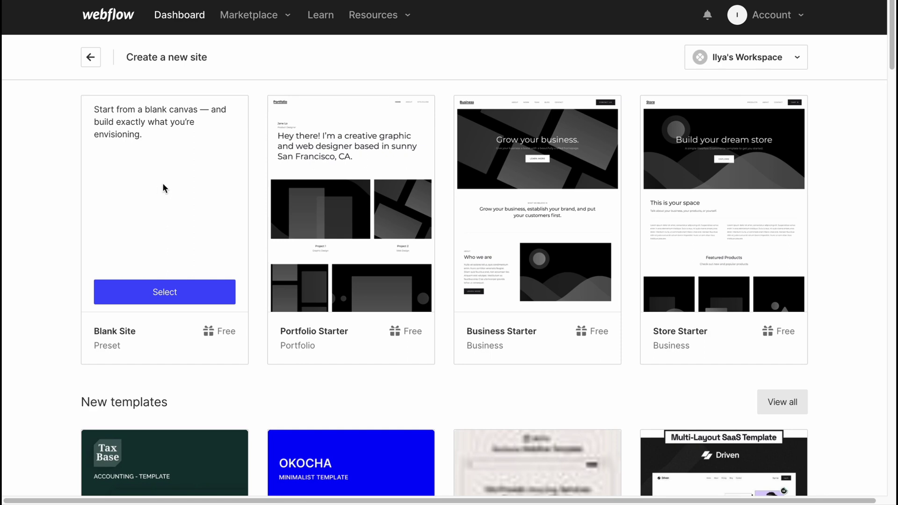
Scroll through the starter, new and free template cards on the Create a new site page.
scroll(483, 221, "down", 5)
scroll(487, 212, "down", 2)
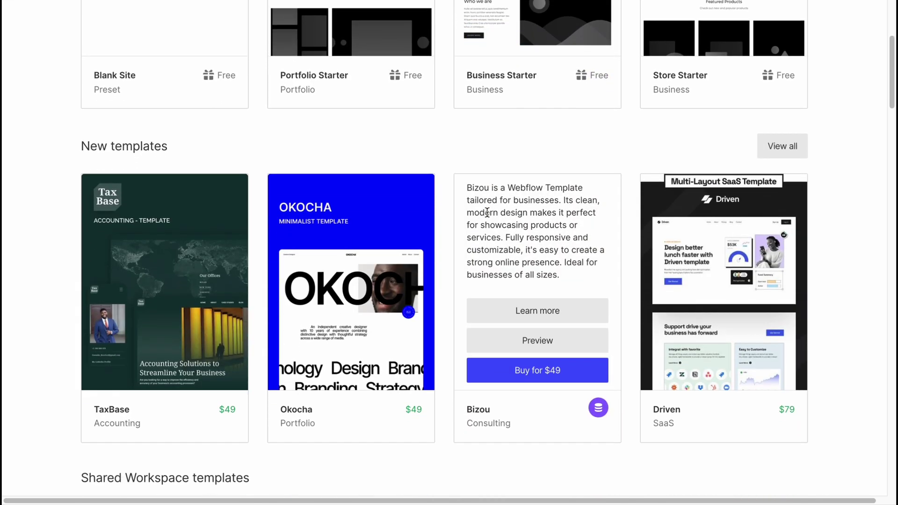
scroll(568, 251, "up", 6)
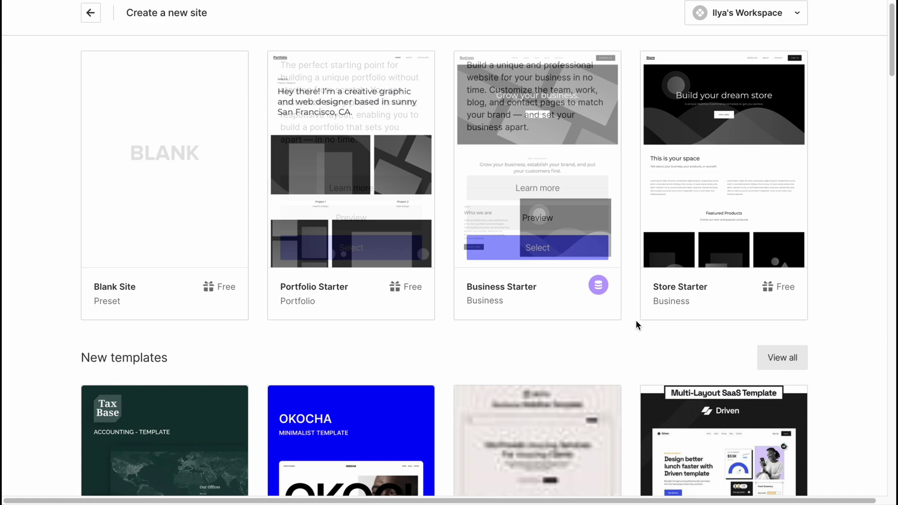
scroll(276, 263, "down", 2)
scroll(276, 263, "down", 3)
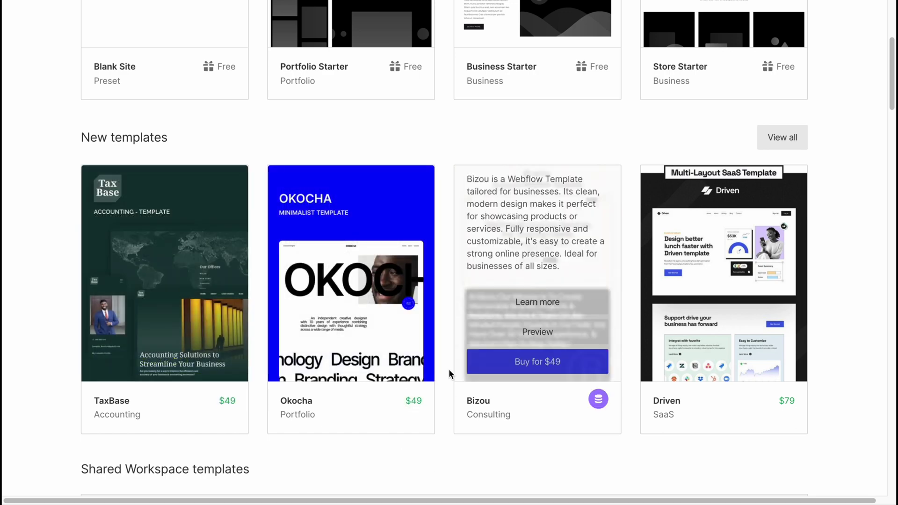
mouse_move(182, 361)
scroll(844, 337, "down", 3)
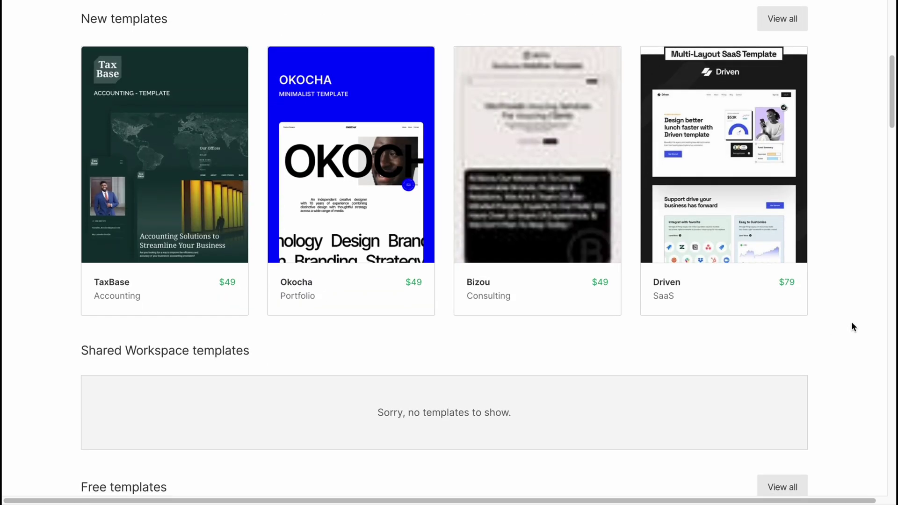
scroll(852, 328, "down", 6)
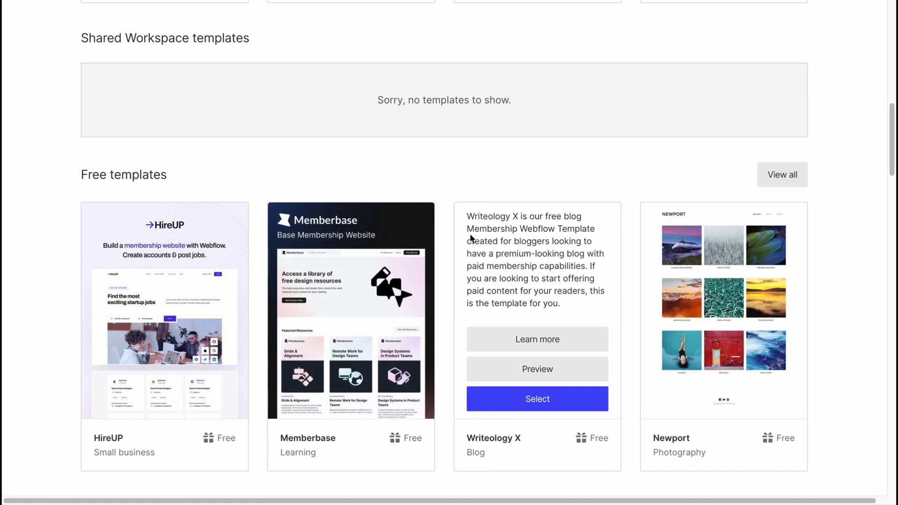
mouse_move(561, 309)
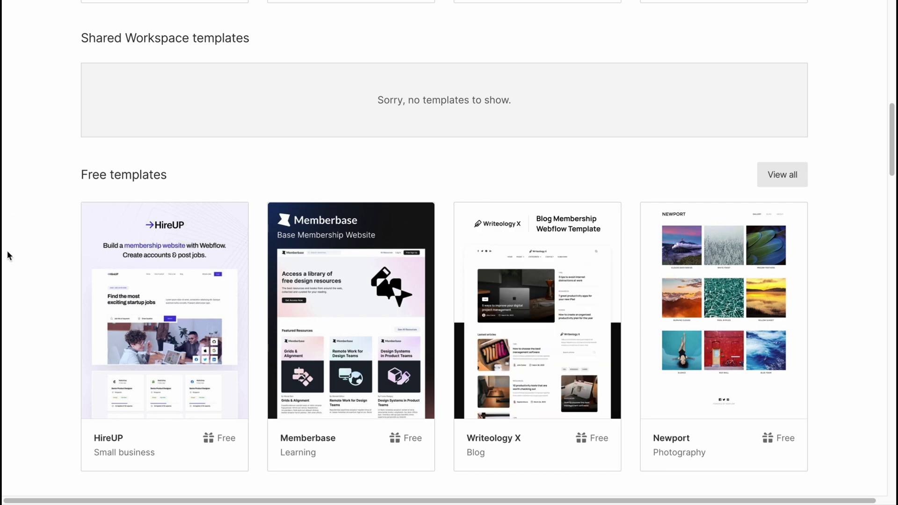
scroll(206, 255, "up", 15)
scroll(214, 257, "up", 1)
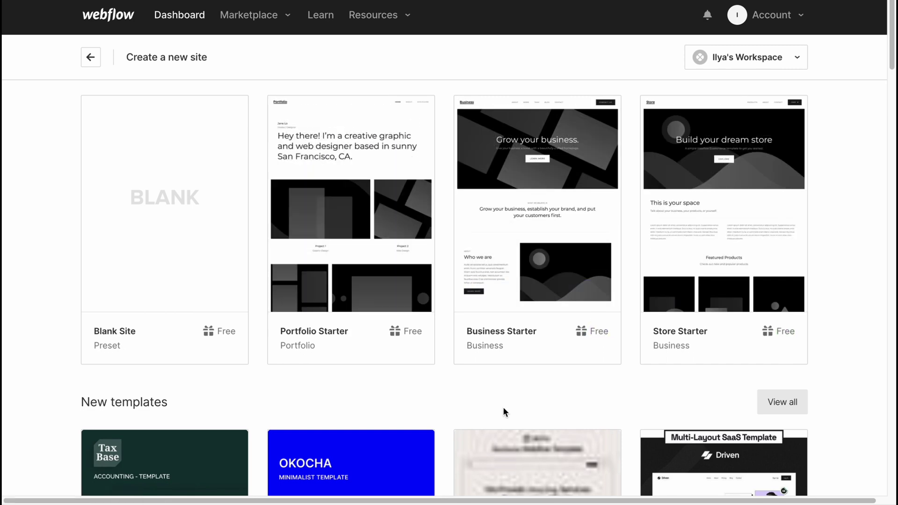
mouse_move(540, 174)
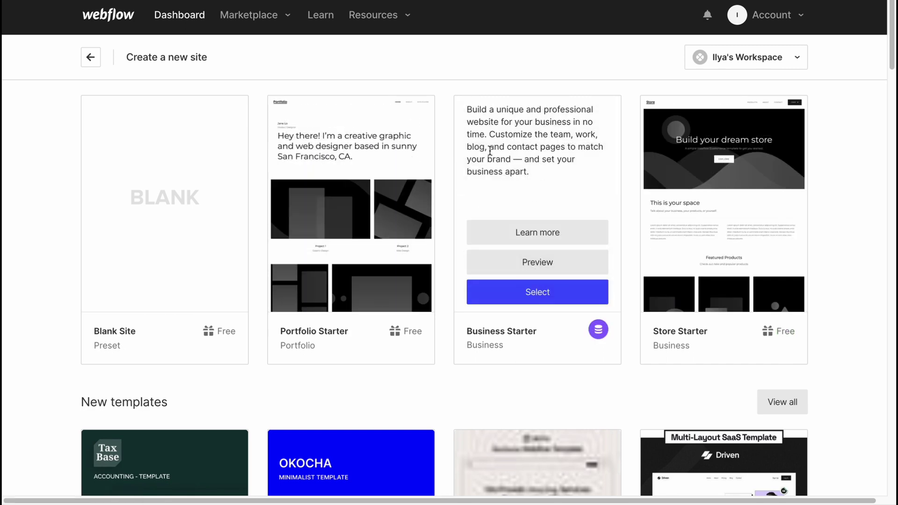
Pick the Business Starter template, rename the site to HelperMan and create it.
left_click(538, 292)
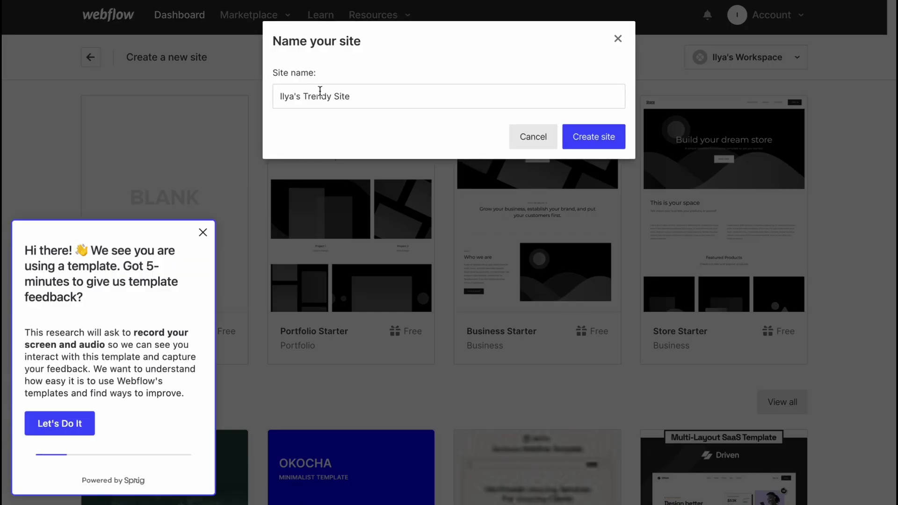
left_click_drag(352, 96, 289, 96)
left_click_drag(390, 104, 241, 100)
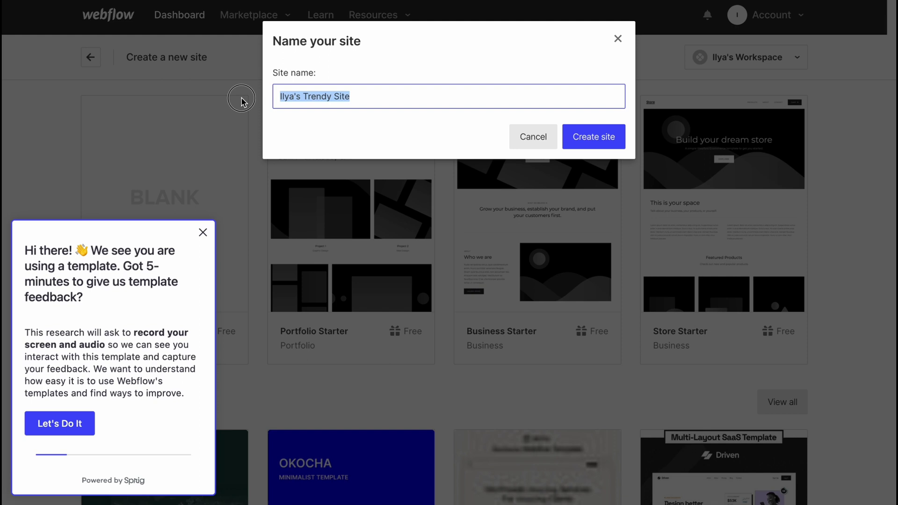
type("HelperMan")
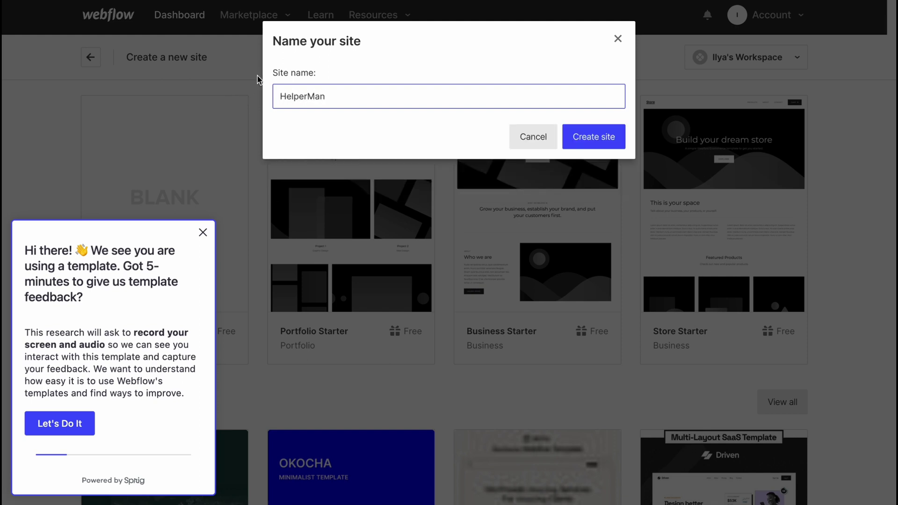
left_click(599, 140)
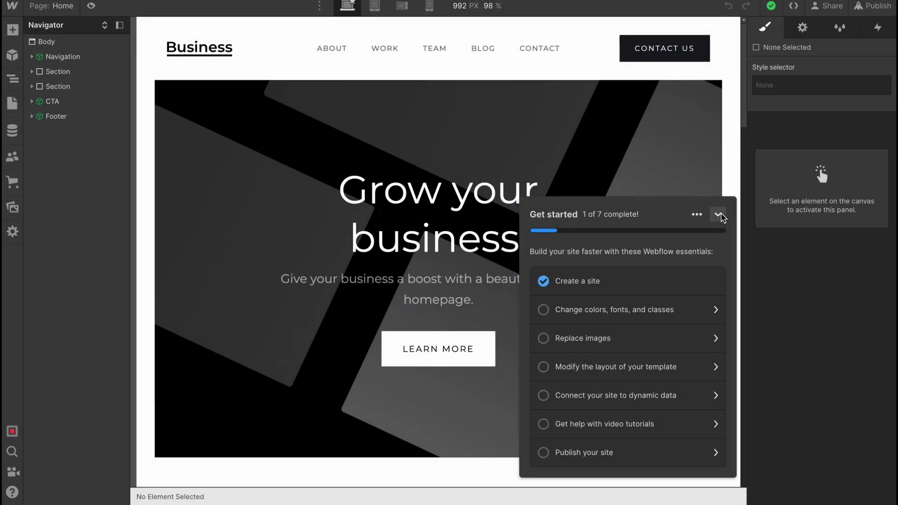
Collapse the getting-started checklist and look through the Add elements, Components and Navigator panels.
left_click(718, 214)
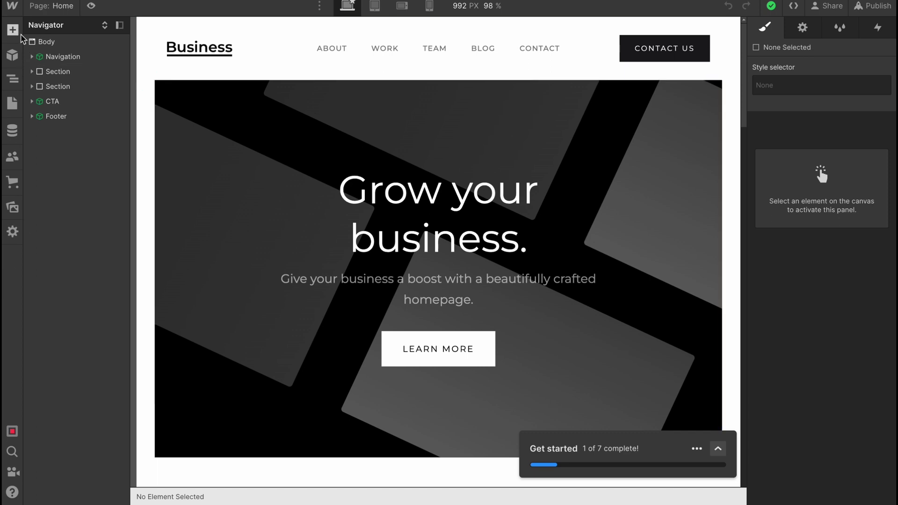
left_click(14, 33)
left_click(12, 32)
left_click(12, 32)
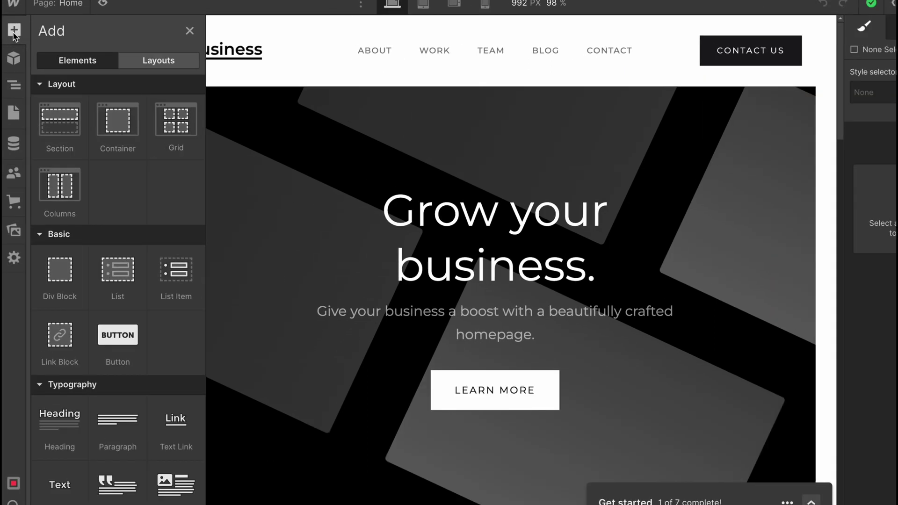
left_click(13, 59)
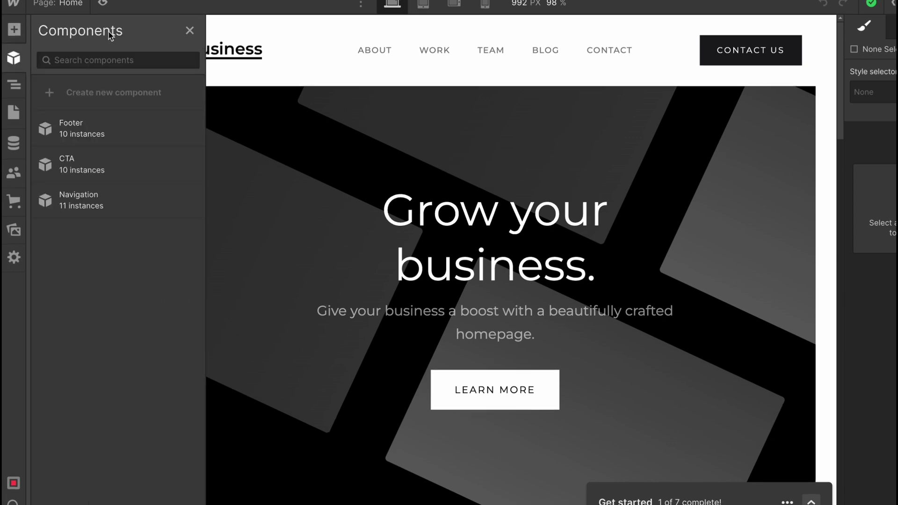
left_click(12, 85)
left_click(16, 86)
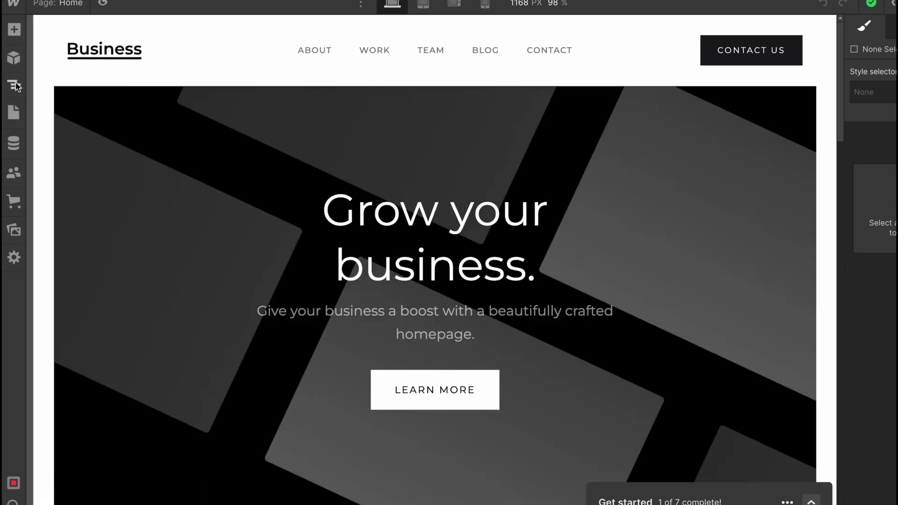
left_click(14, 86)
Look over the Pages, CMS, Users, Ecommerce and Assets panels without enabling Users or ecommerce.
left_click(14, 113)
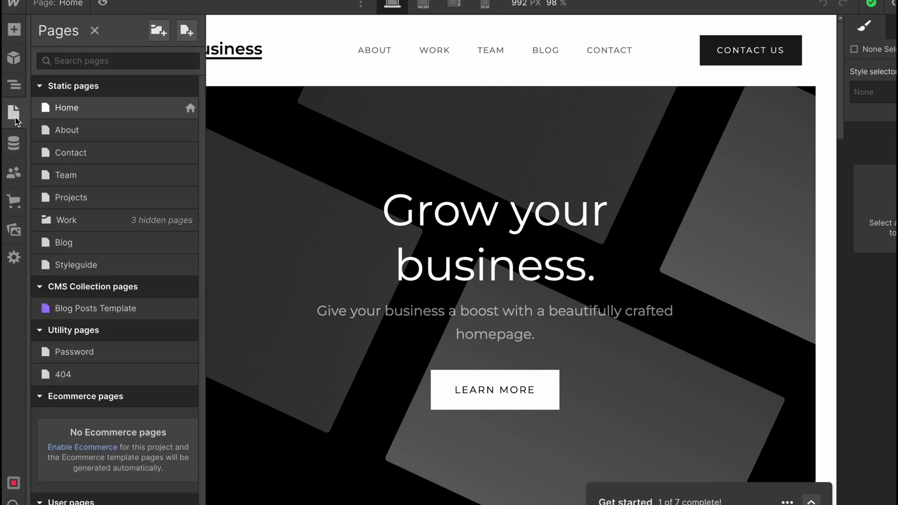
left_click(13, 147)
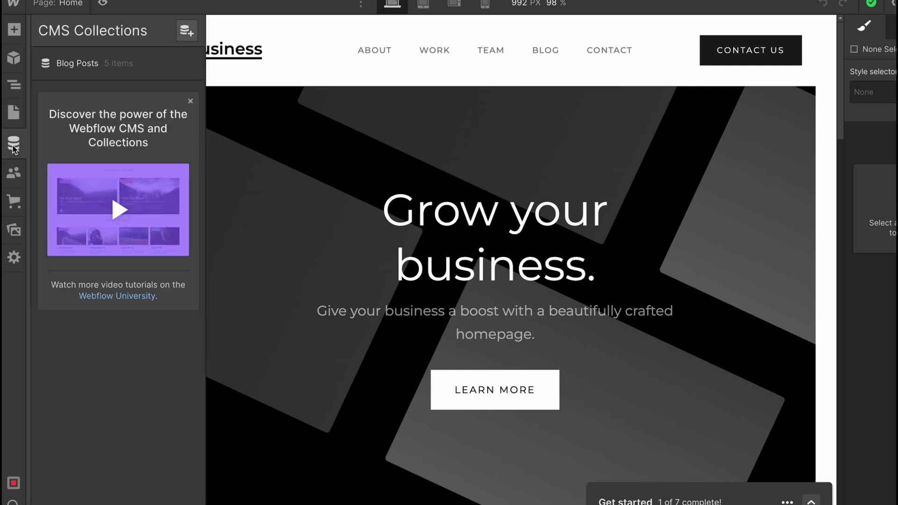
left_click(14, 175)
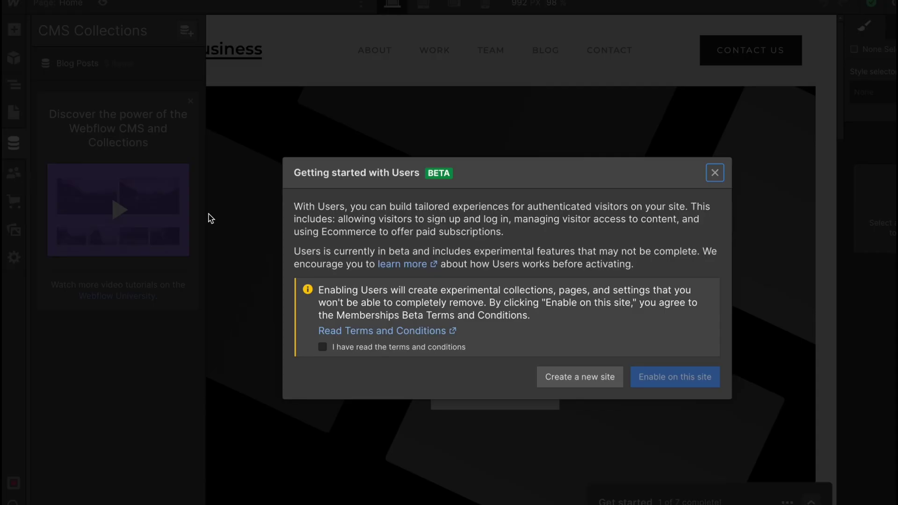
left_click(714, 173)
left_click(14, 203)
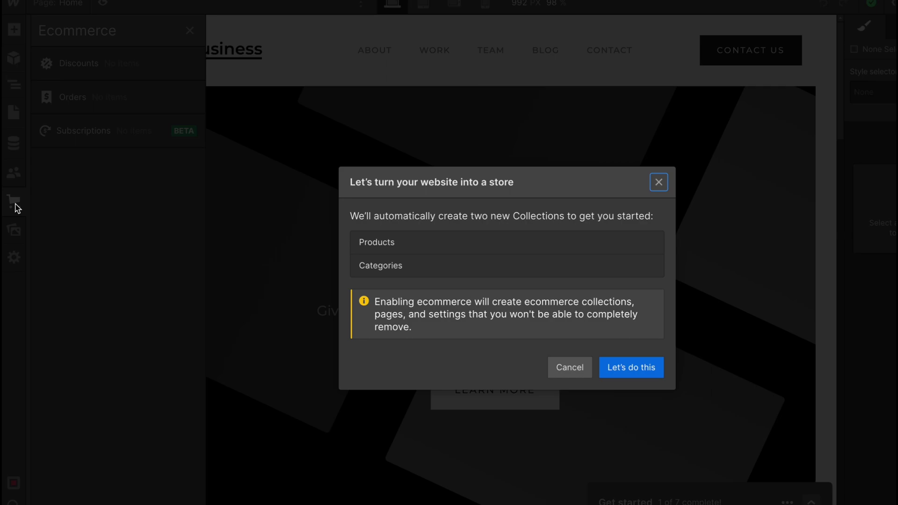
left_click(659, 182)
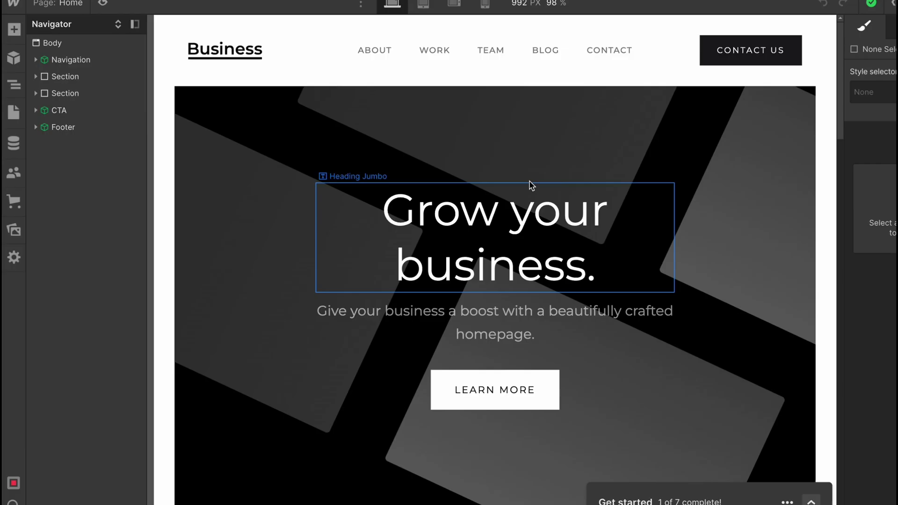
left_click(12, 234)
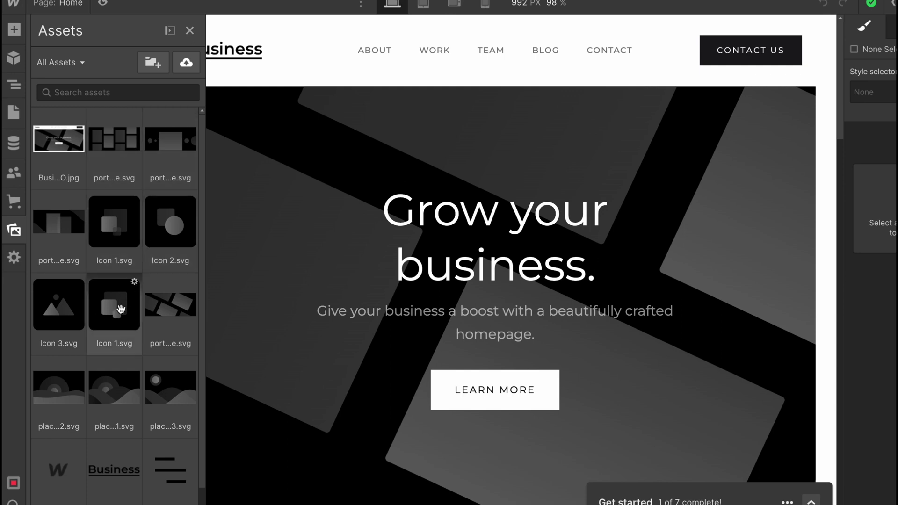
left_click(279, 35)
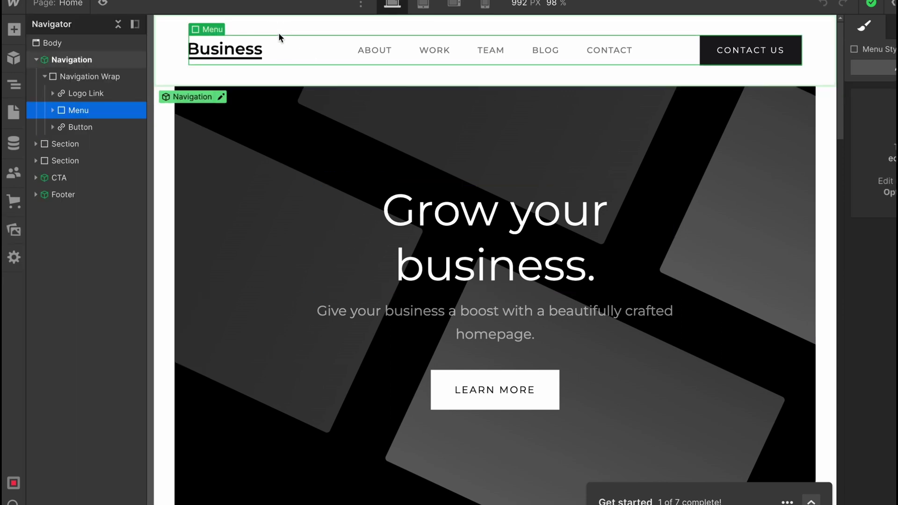
scroll(502, 237, "down", 4)
scroll(502, 237, "up", 4)
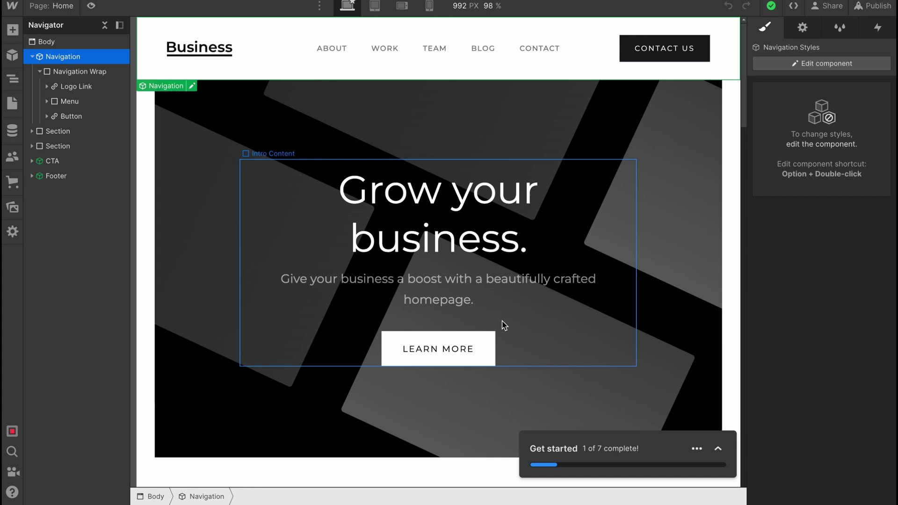
scroll(505, 247, "down", 15)
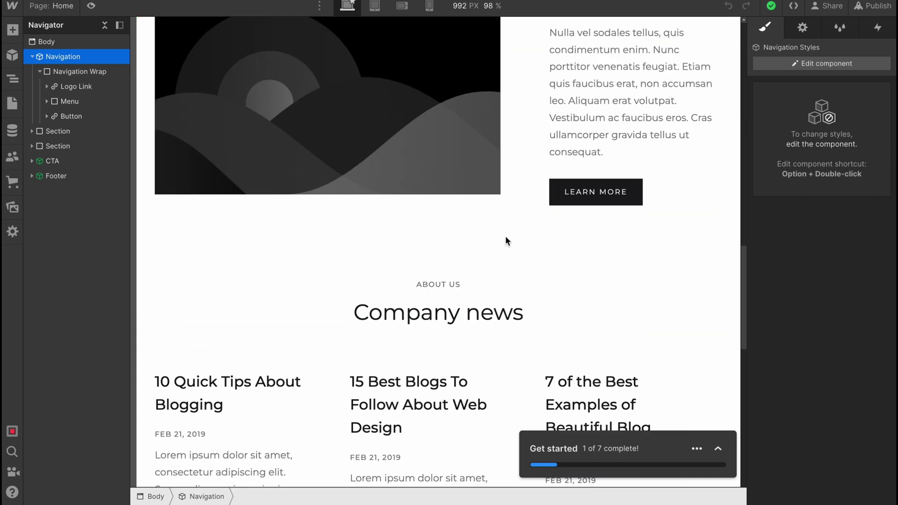
scroll(501, 262, "up", 20)
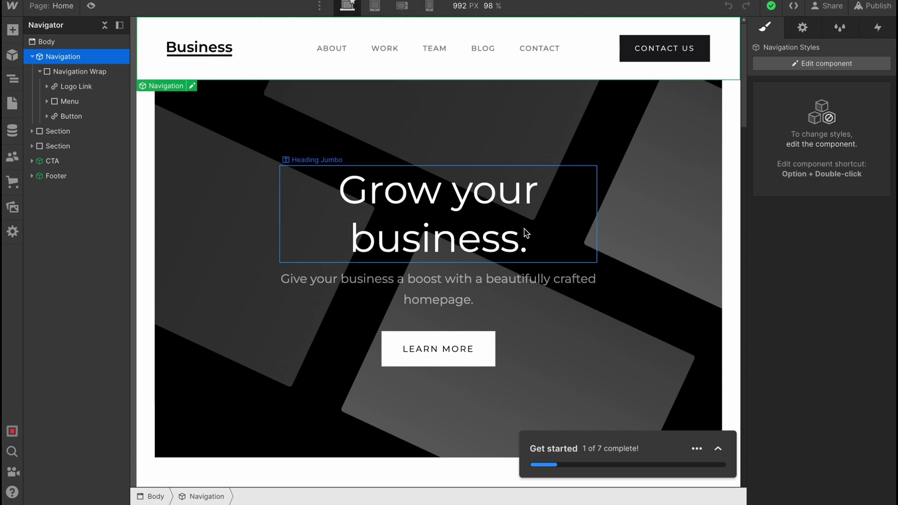
left_click(387, 7)
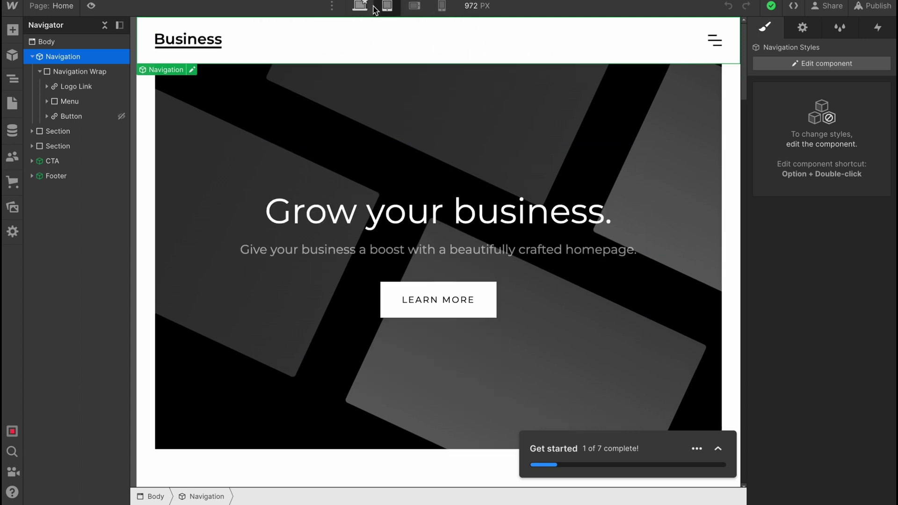
left_click(415, 7)
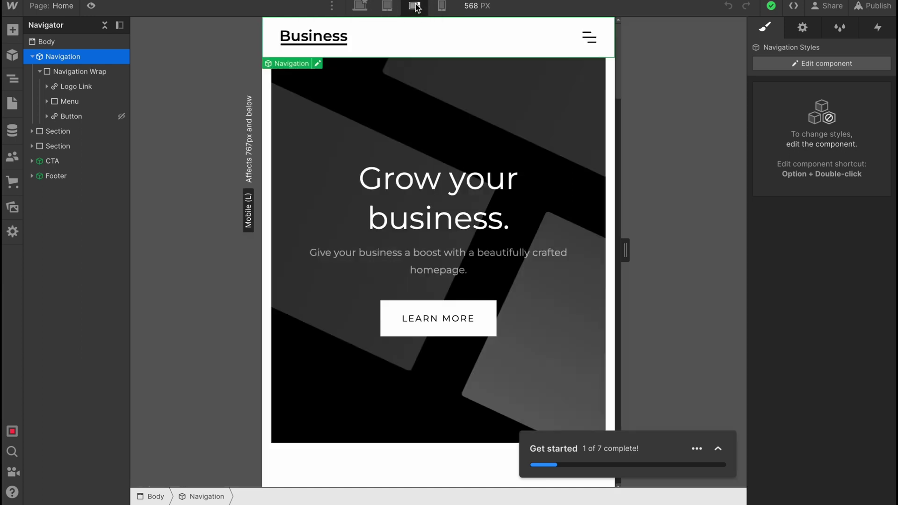
left_click(441, 6)
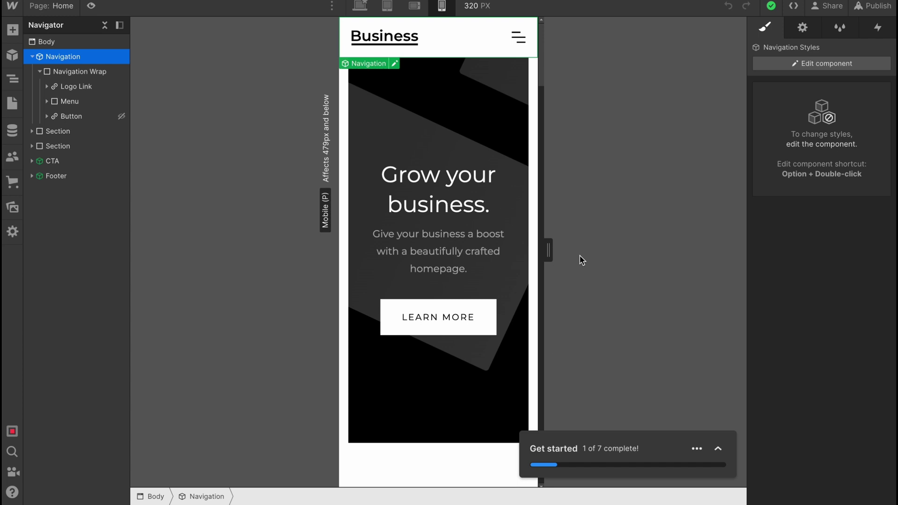
left_click(730, 465)
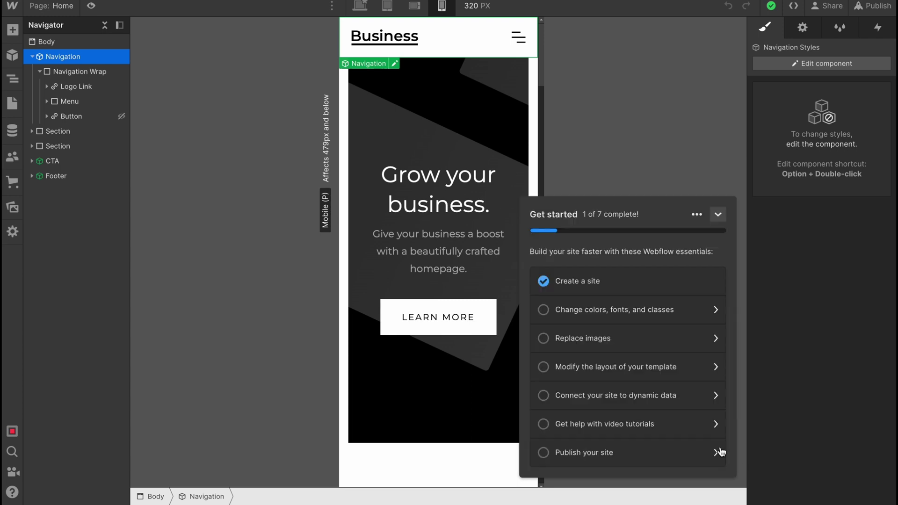
left_click(722, 240)
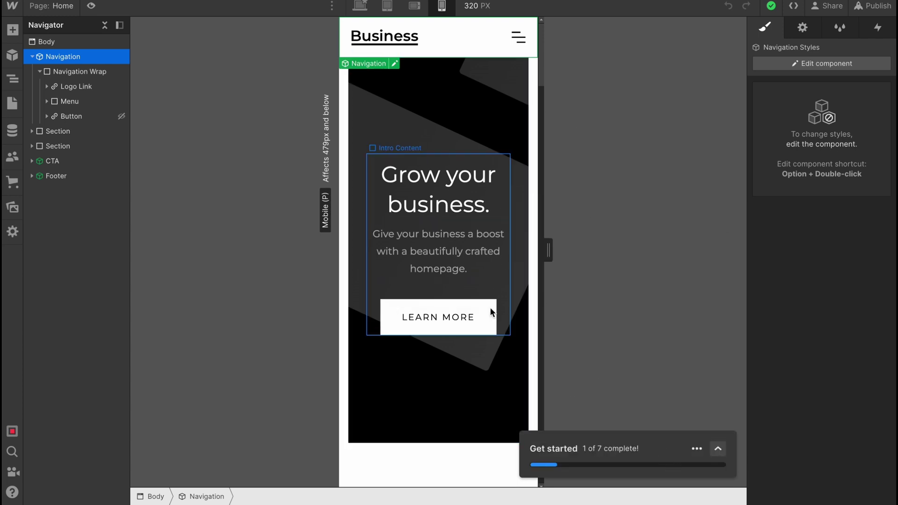
scroll(509, 298, "down", 6)
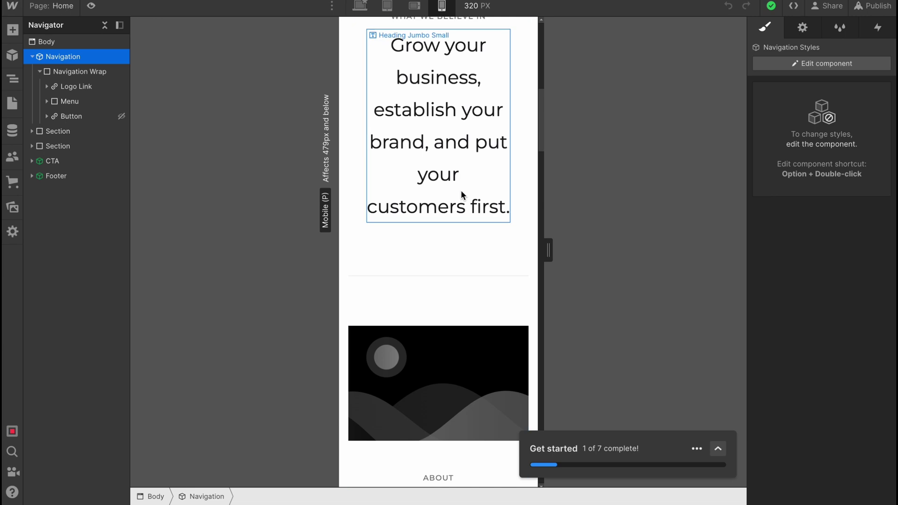
left_click(332, 6)
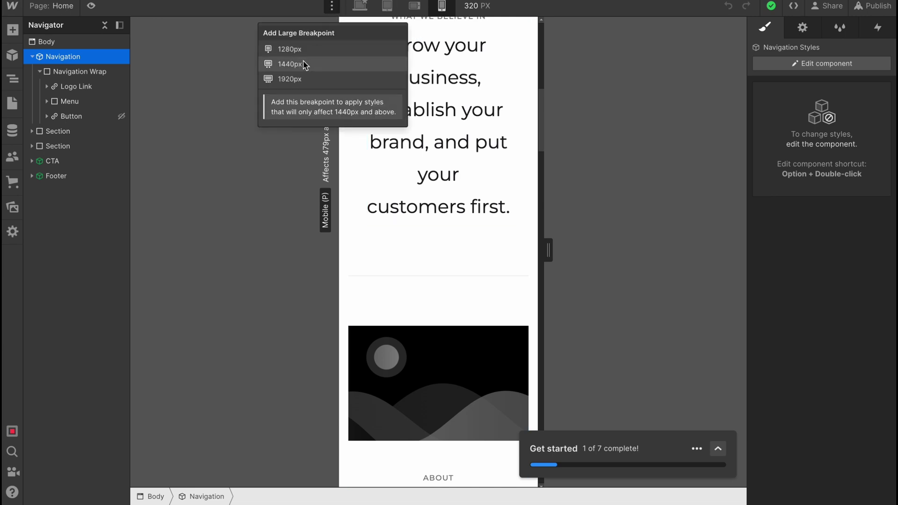
left_click(291, 48)
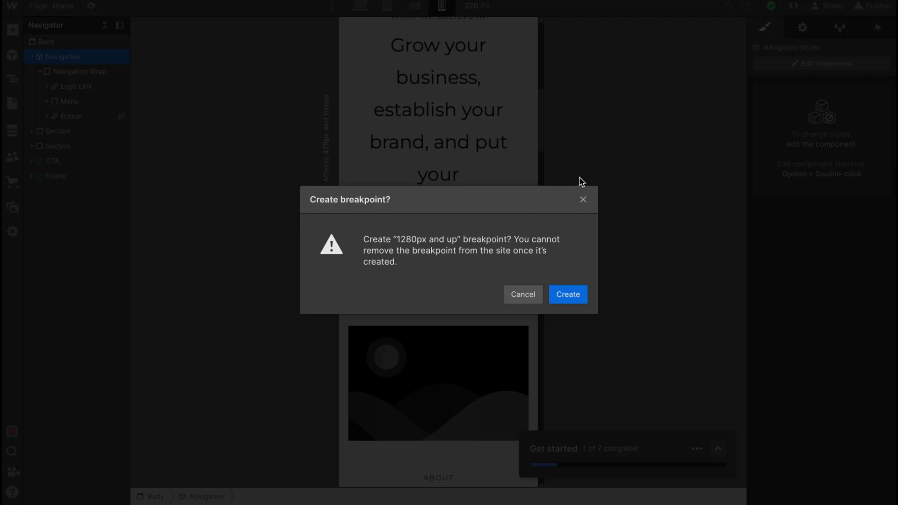
left_click(583, 200)
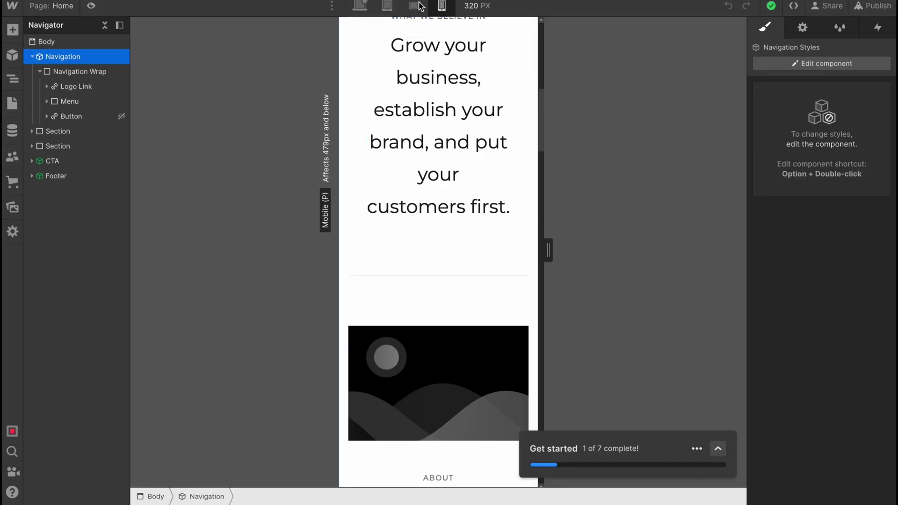
left_click(368, 10)
scroll(393, 160, "up", 10)
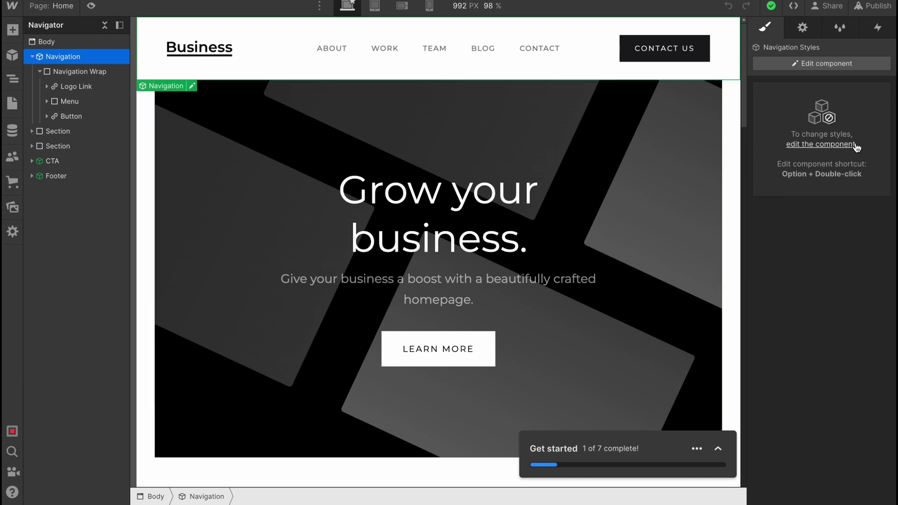
Select the hero paragraph, Intro Content and Intro Header, ending on the 'Grow your business.' heading.
left_click(451, 215)
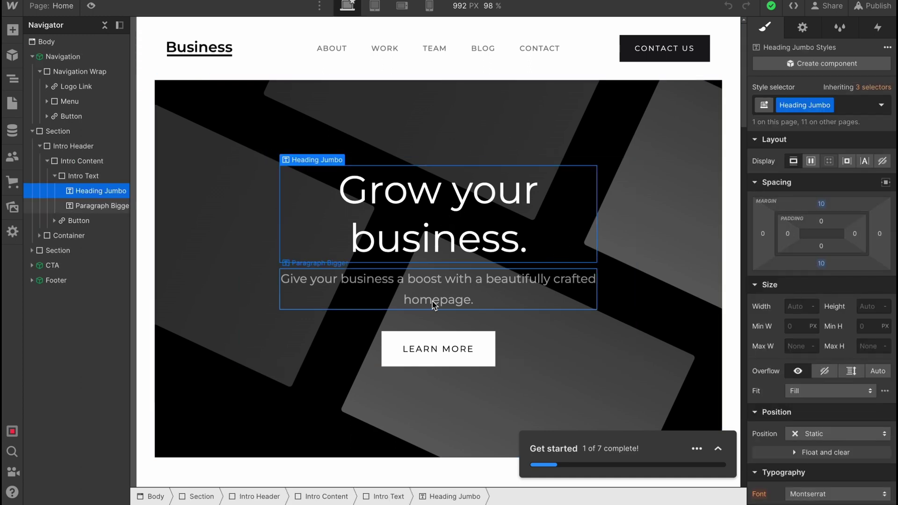
left_click(480, 301)
left_click(292, 367)
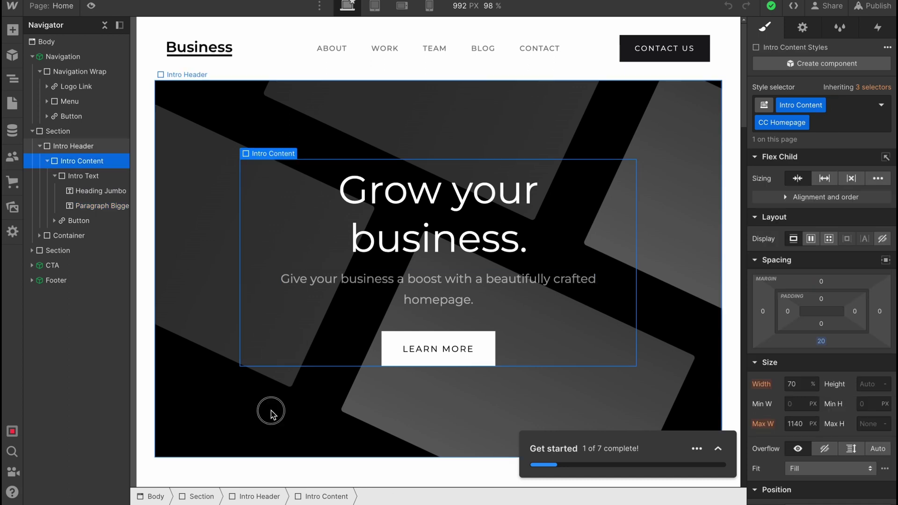
left_click(294, 407)
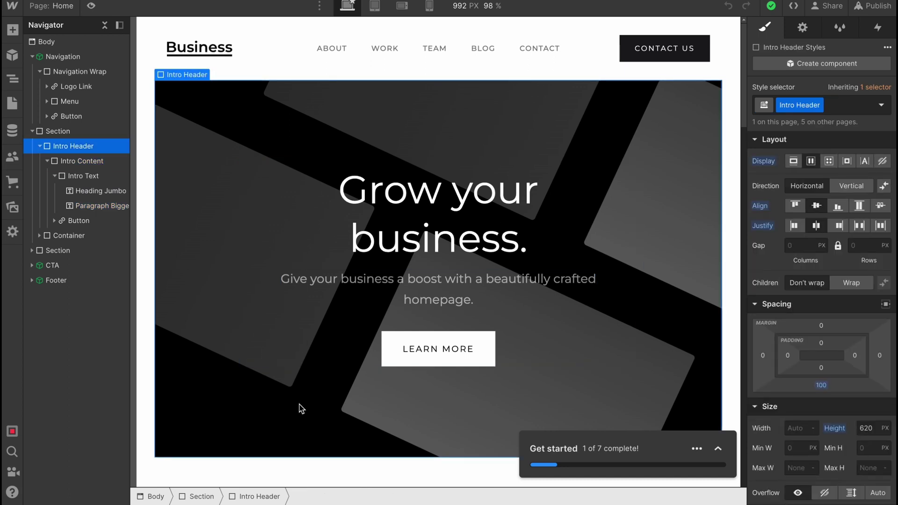
left_click(473, 218)
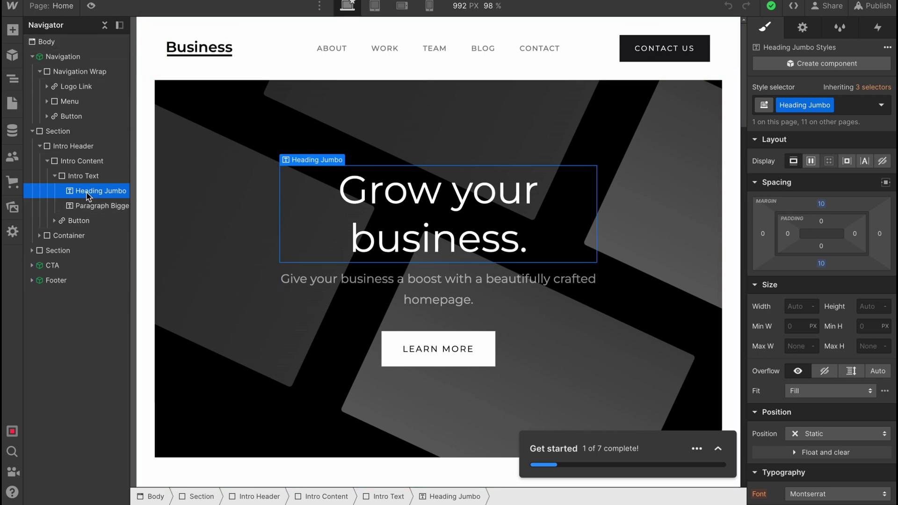
Replace 'Grow your business.' with 'HelperMan' and give the heading 35 px left padding.
double_click(442, 192)
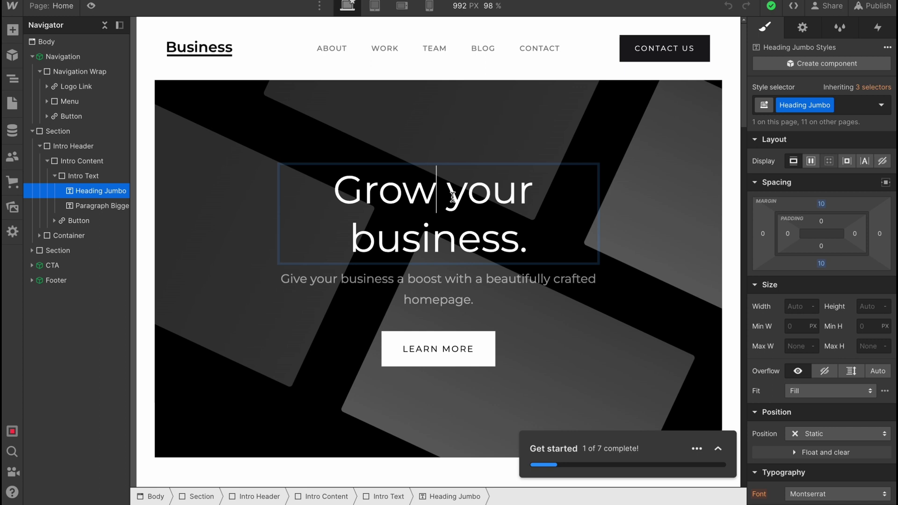
left_click_drag(517, 240, 297, 160)
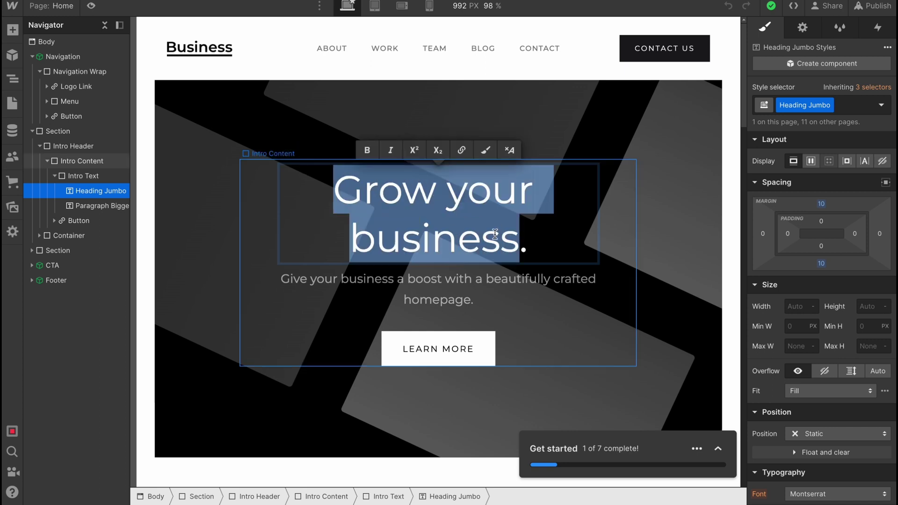
left_click(530, 243)
left_click_drag(530, 243, 317, 158)
type("H")
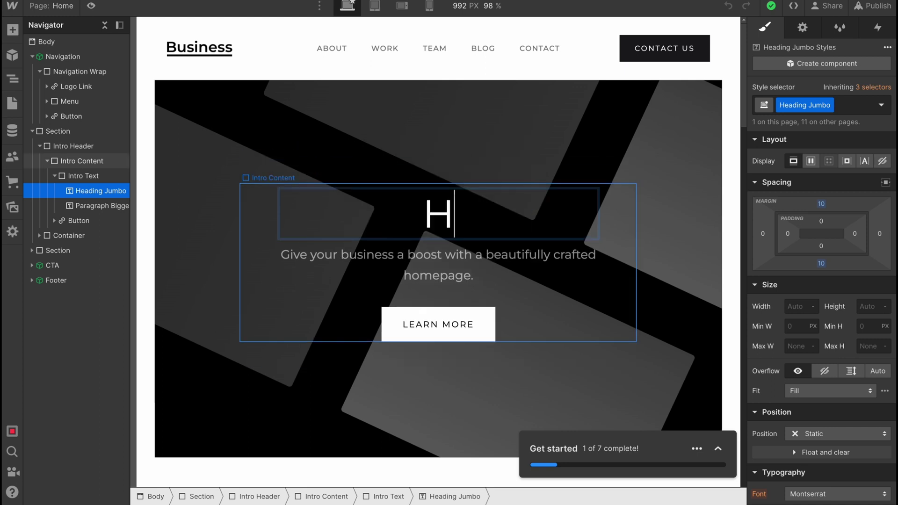
type("elperMan")
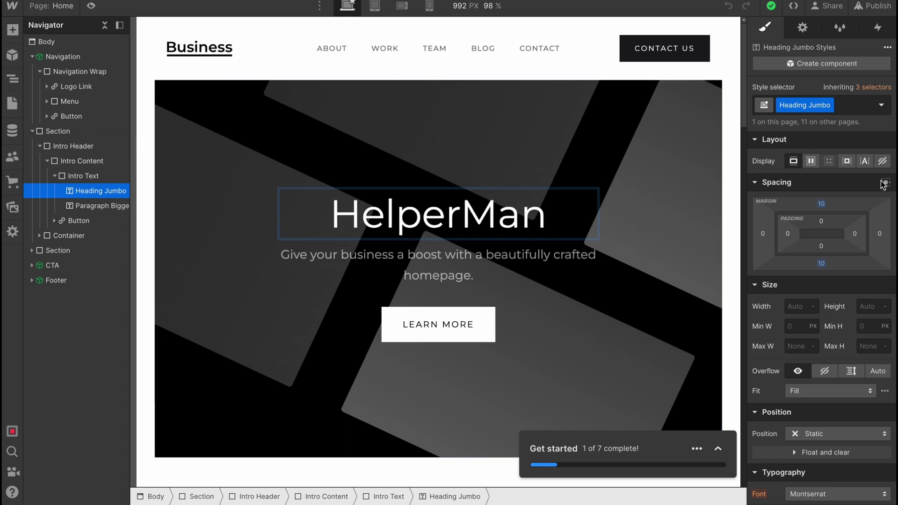
left_click(787, 234)
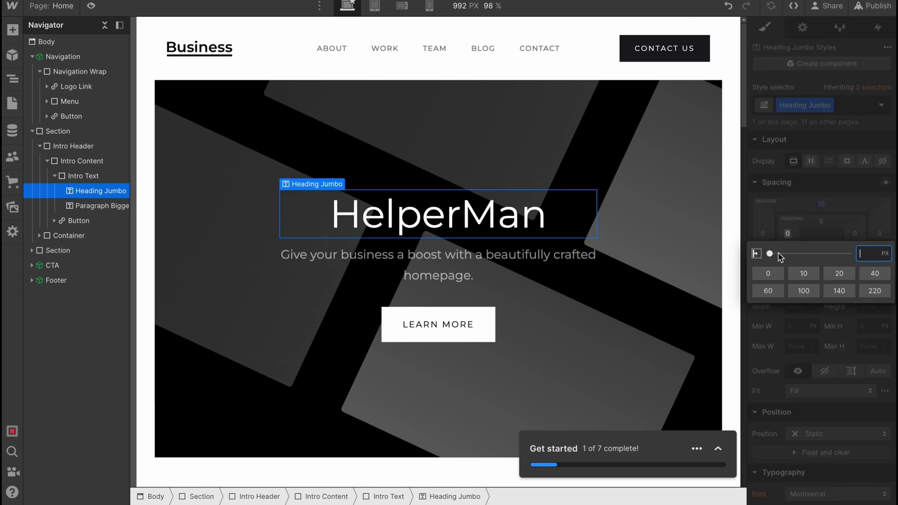
mouse_move(781, 257)
left_mouse_down()
mouse_move(838, 254)
mouse_move(784, 255)
left_mouse_up()
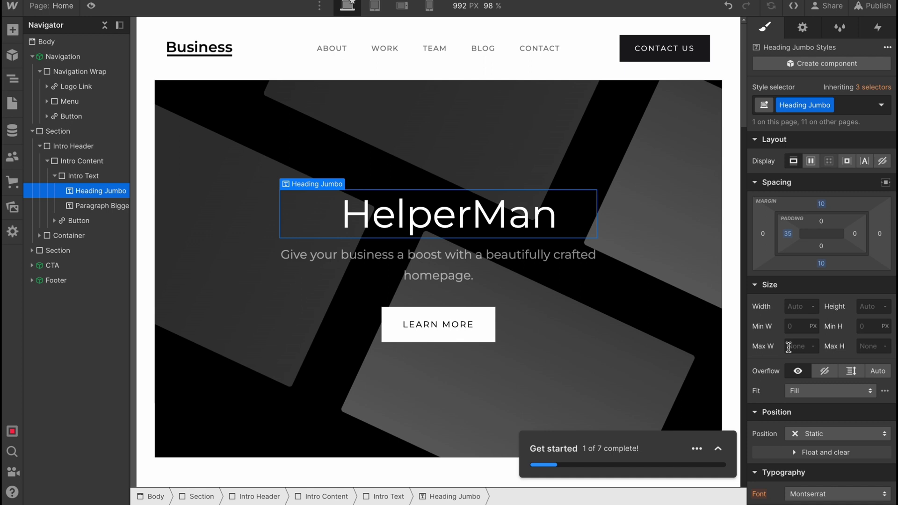
Colour the HelperMan heading text cyan (#00fff7).
scroll(803, 320, "down", 6)
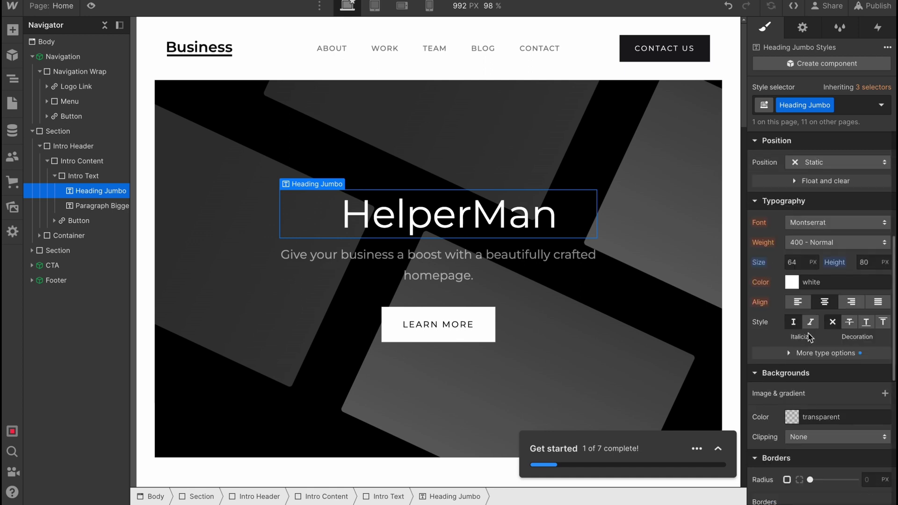
scroll(809, 336, "down", 1)
scroll(751, 390, "down", 1)
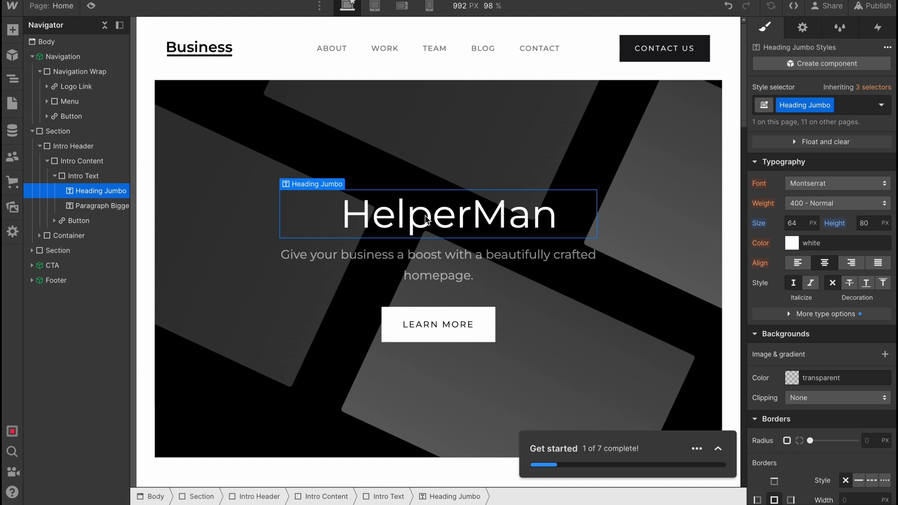
left_click(792, 243)
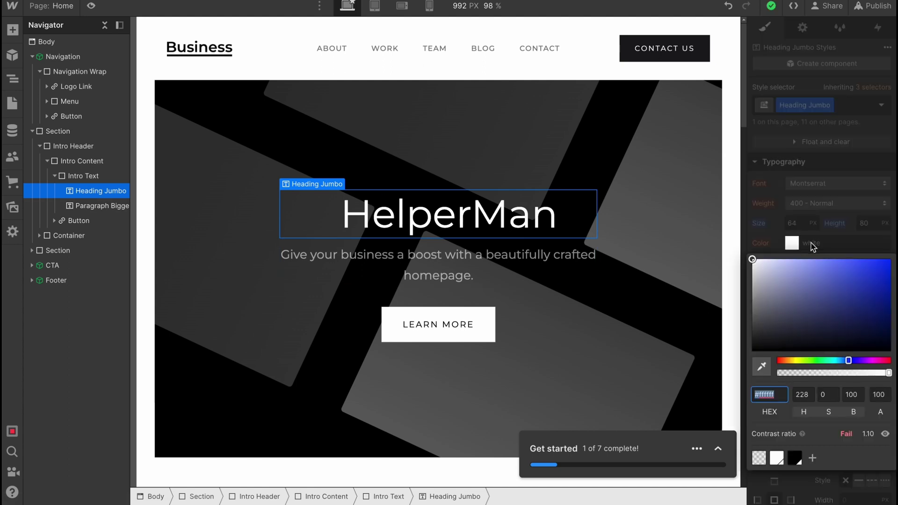
left_click(861, 302)
left_click_drag(887, 287, 889, 234)
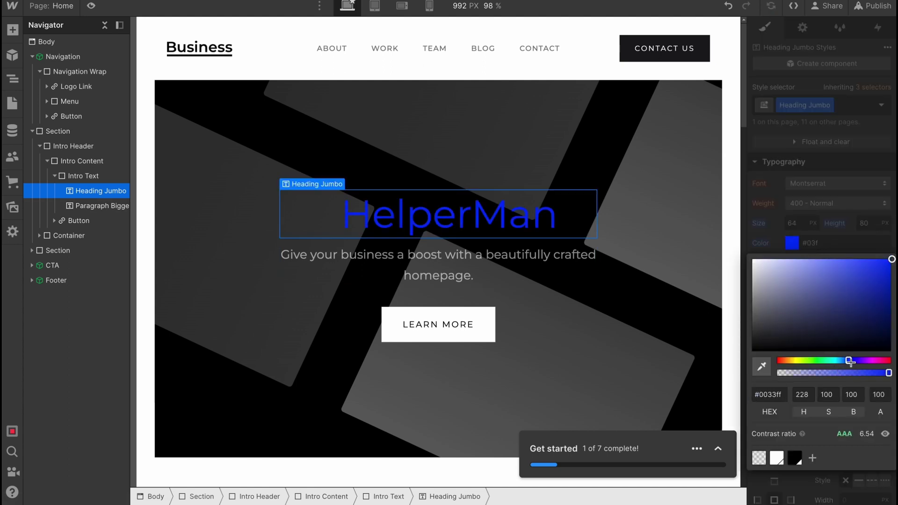
left_click_drag(850, 362, 832, 363)
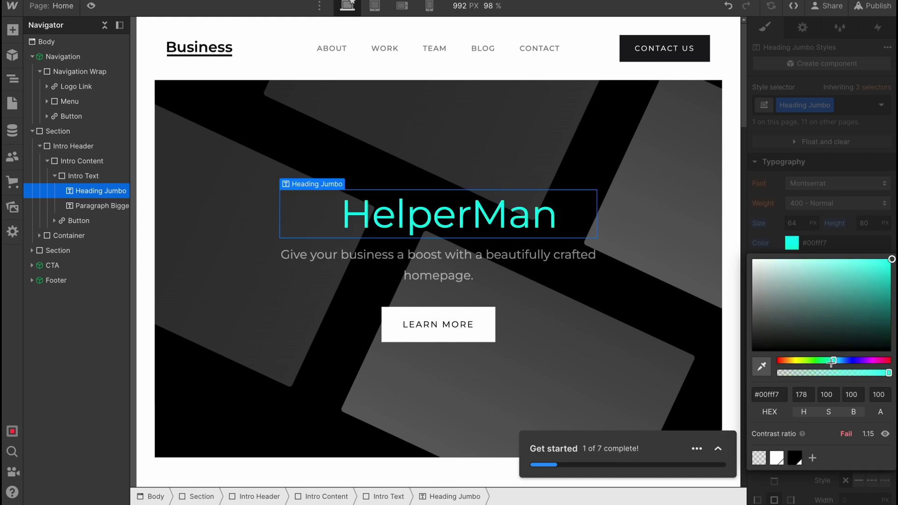
Reselect the HelperMan heading and scroll its Style panel to review layout, spacing and effects.
left_click(676, 303)
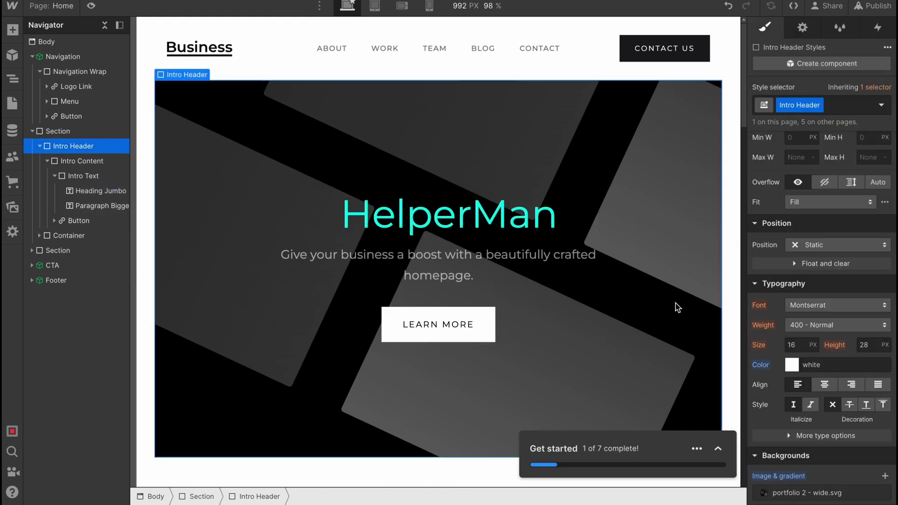
scroll(817, 297, "down", 5)
scroll(801, 428, "up", 2)
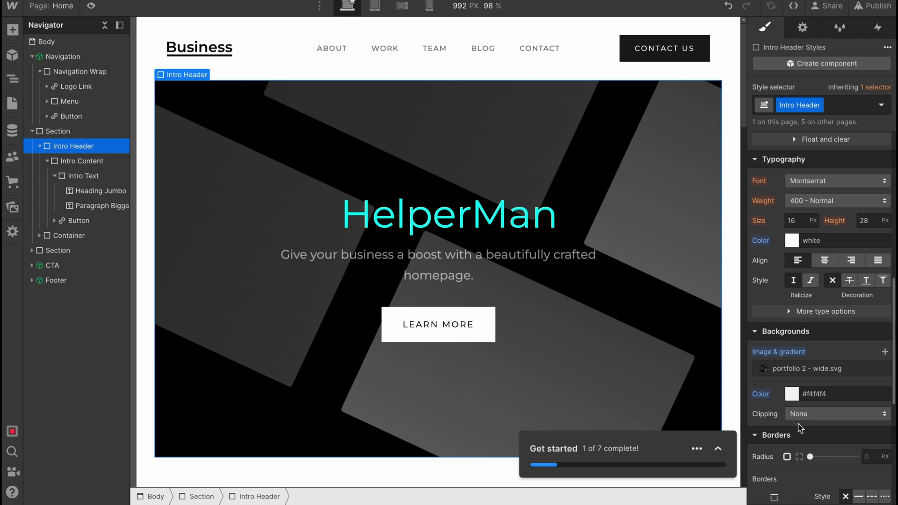
left_click(471, 220)
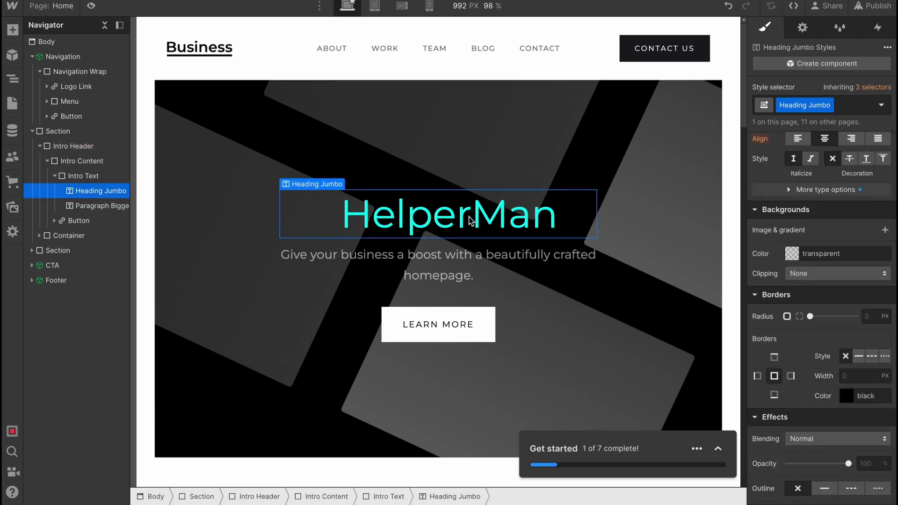
scroll(810, 375, "down", 3)
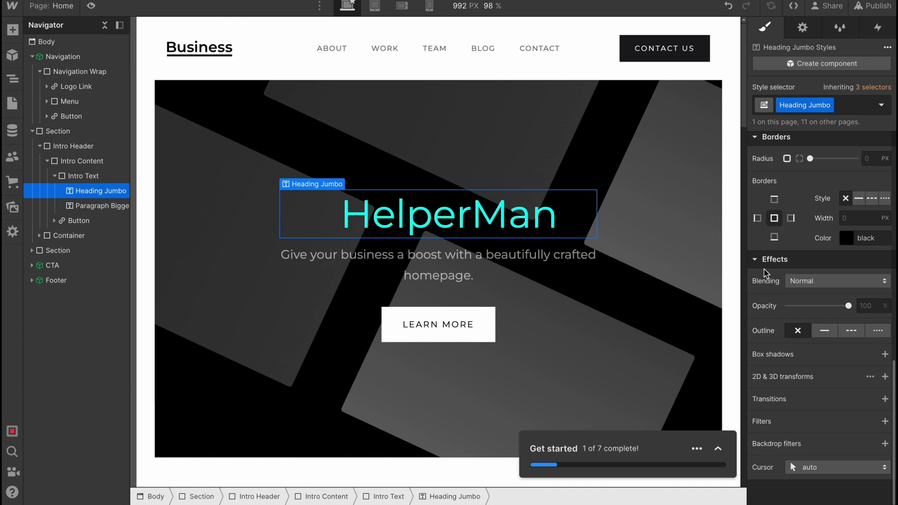
scroll(770, 234, "up", 8)
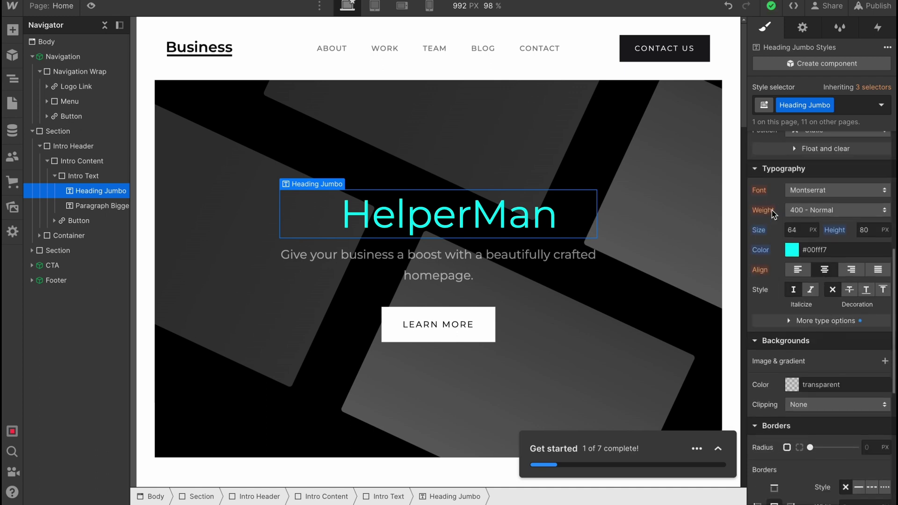
Check the heading's Settings, Style Manager classes and Interactions, then select the subheading paragraph.
left_click(802, 31)
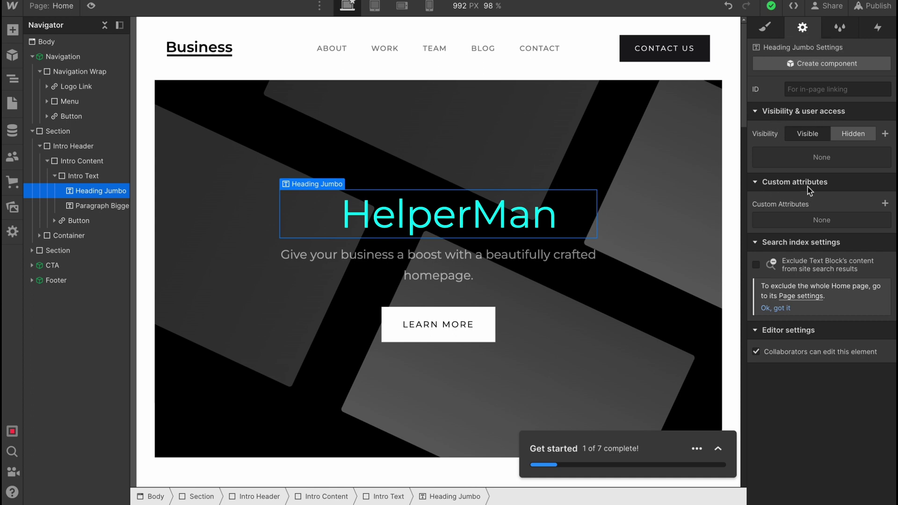
left_click(845, 33)
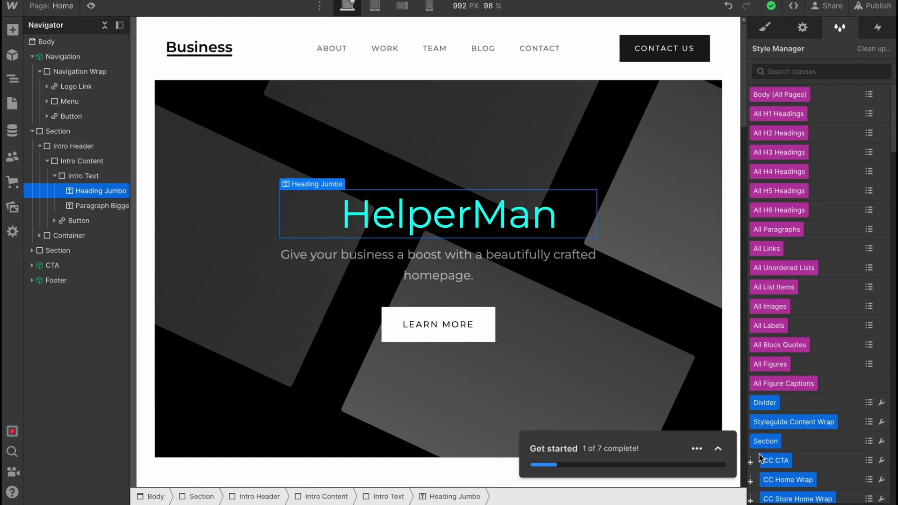
left_click(886, 30)
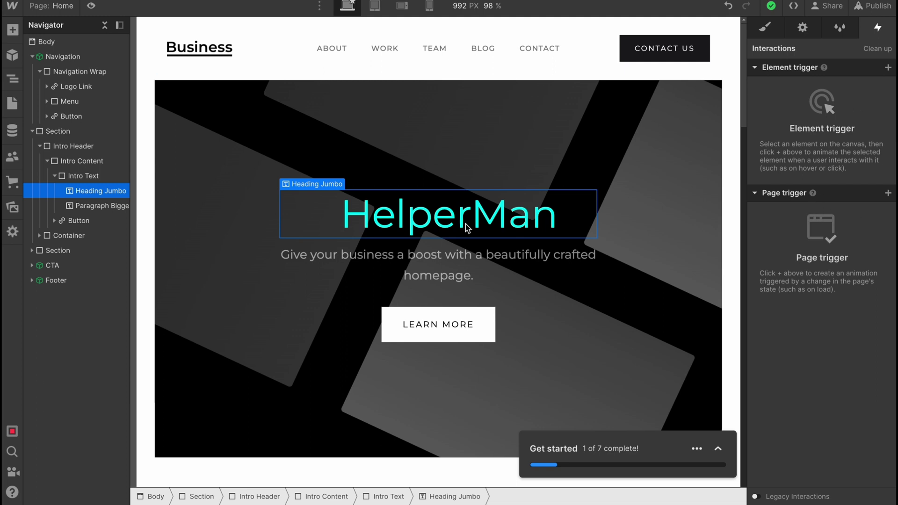
left_click(766, 28)
left_click(450, 272)
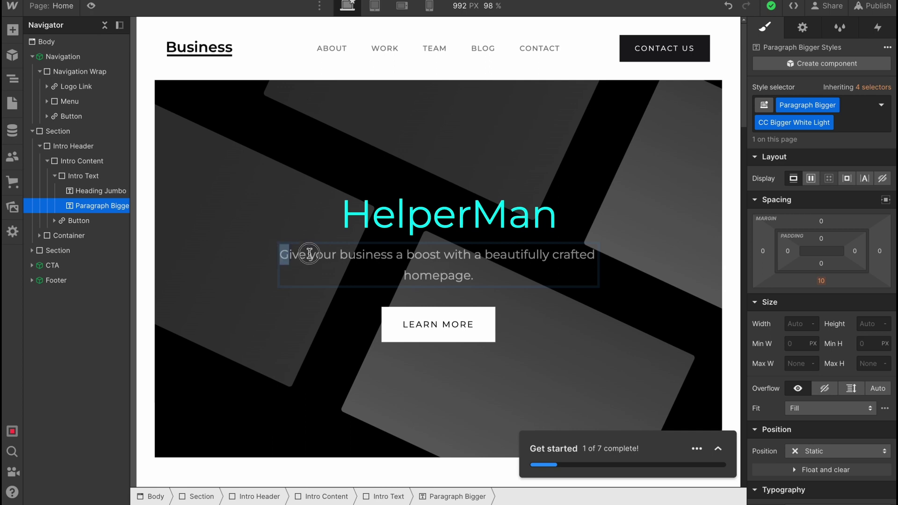
Replace the hero paragraph text with 'Best Tutorials' and select its parent Intro Header.
left_click_drag(286, 254, 492, 278)
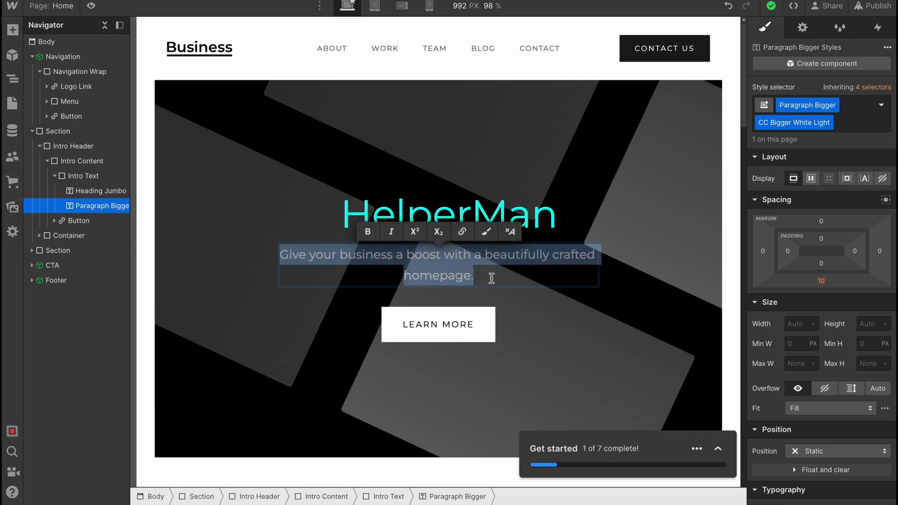
type("Best")
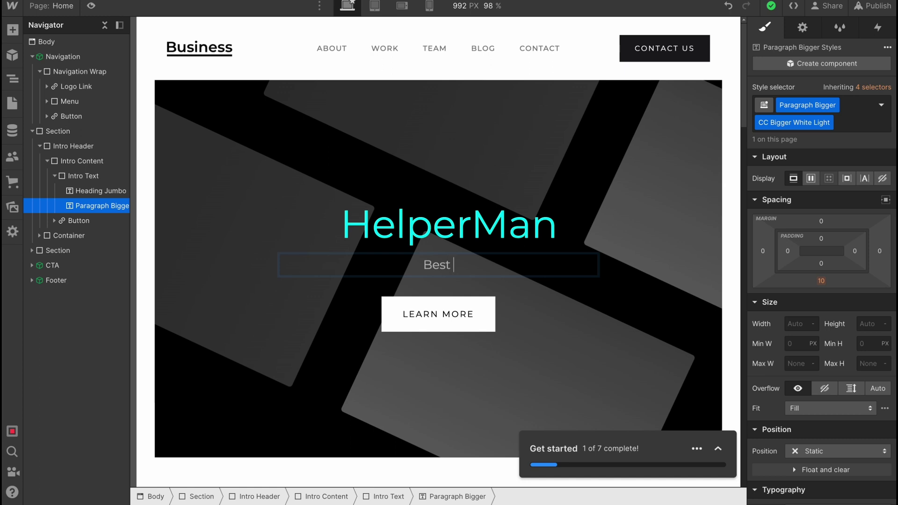
type(" Tutorials")
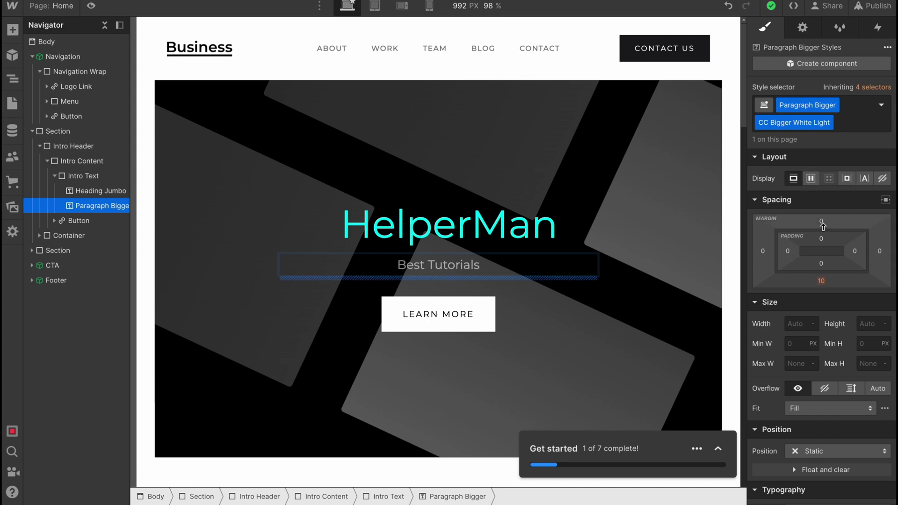
left_click(627, 253)
Select the LEARN MORE button and widen it with 199 px right padding.
left_click(419, 106)
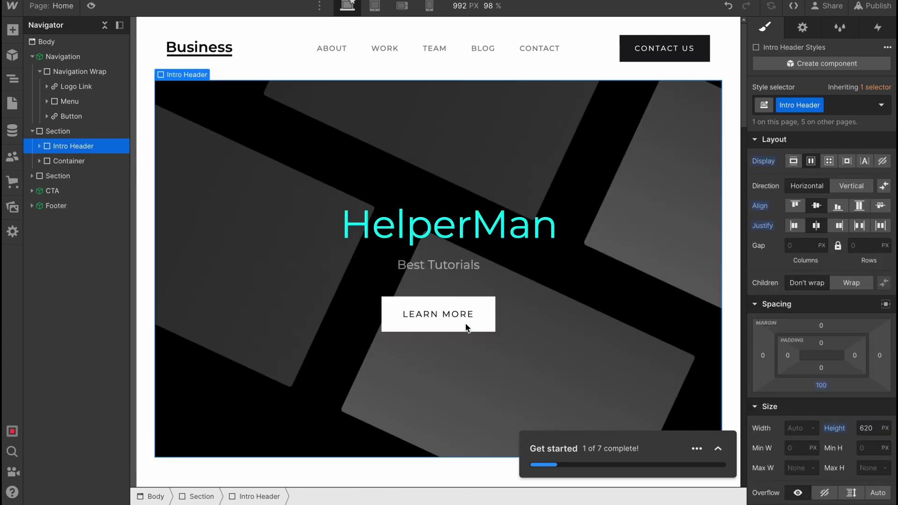
left_click(380, 323)
left_click(383, 318)
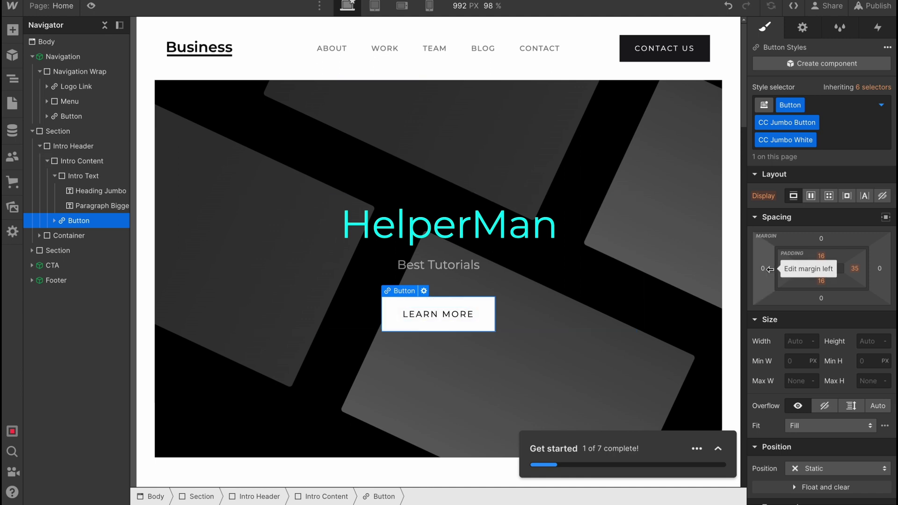
left_click_drag(856, 269, 711, 254)
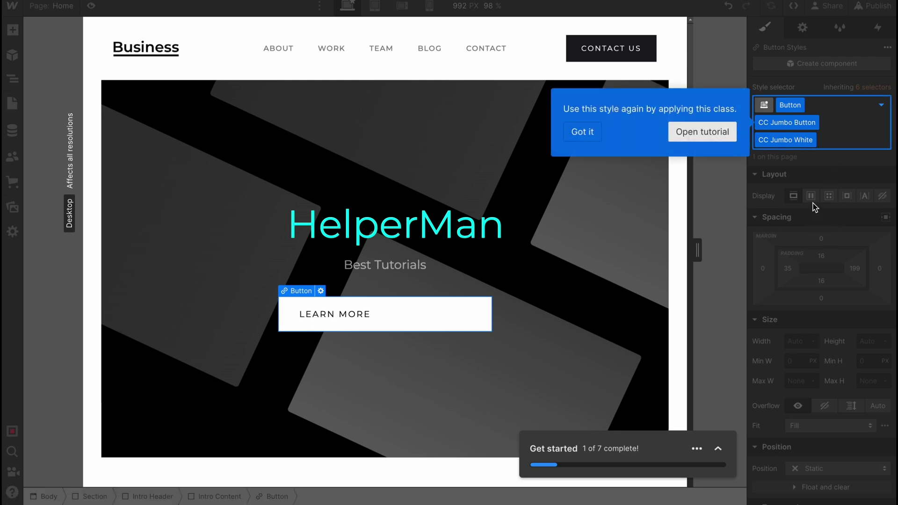
left_click(582, 132)
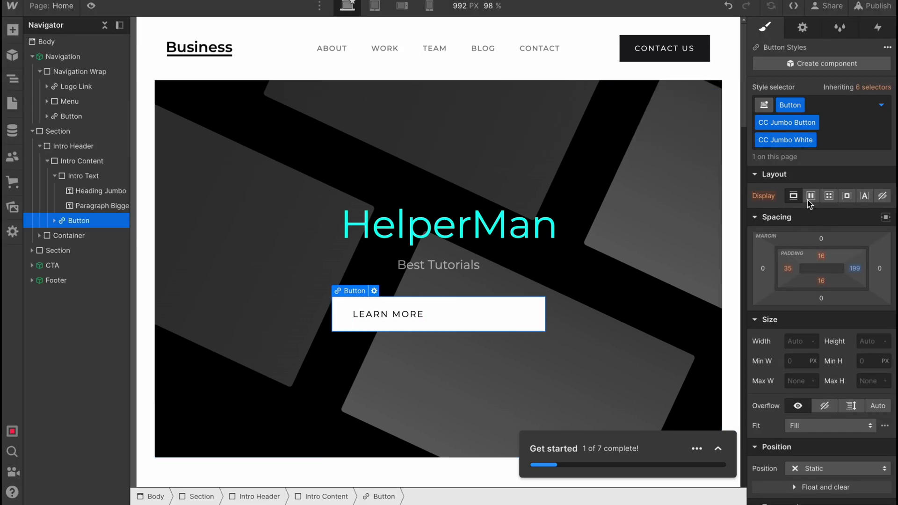
Give the button Flex display with Align center and Justify start.
left_click(812, 196)
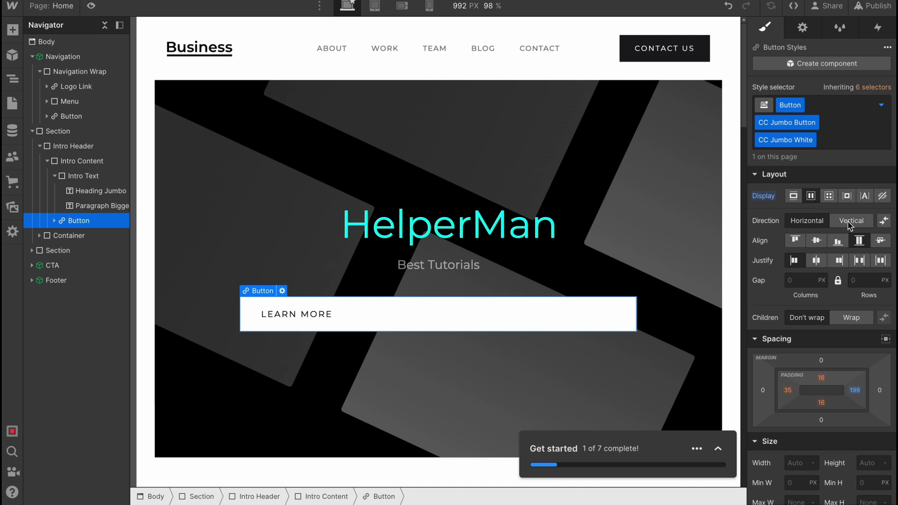
left_click(817, 242)
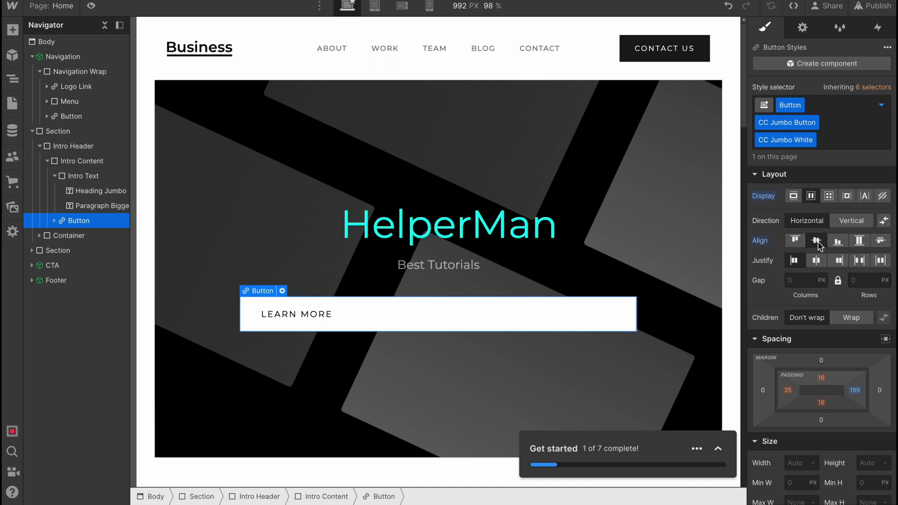
left_click(816, 261)
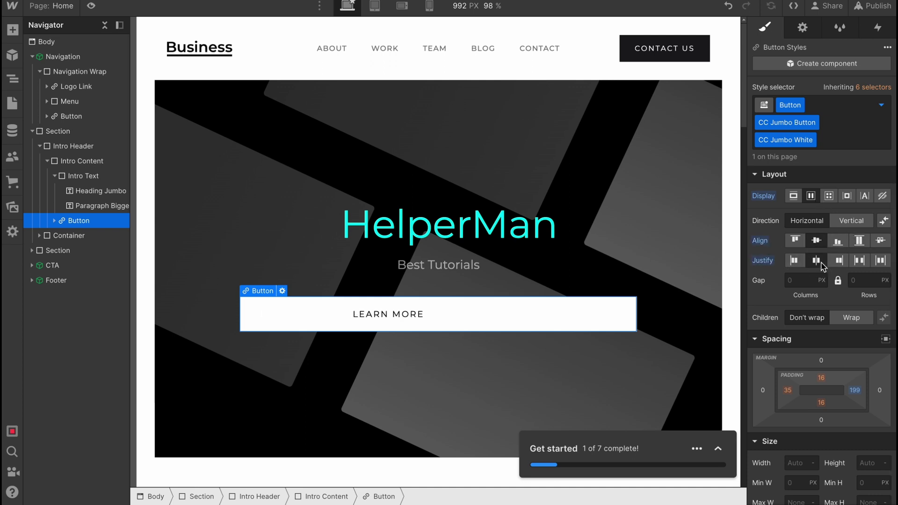
left_click(798, 261)
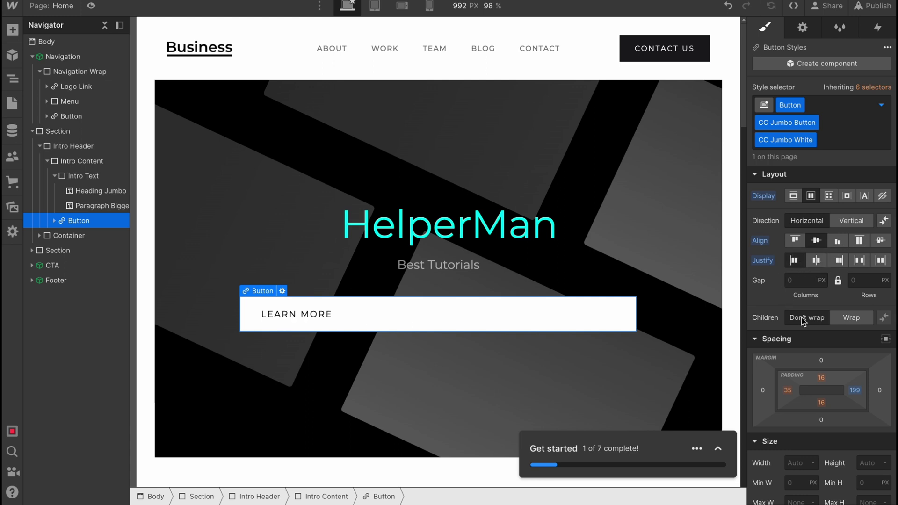
scroll(805, 302, "down", 4)
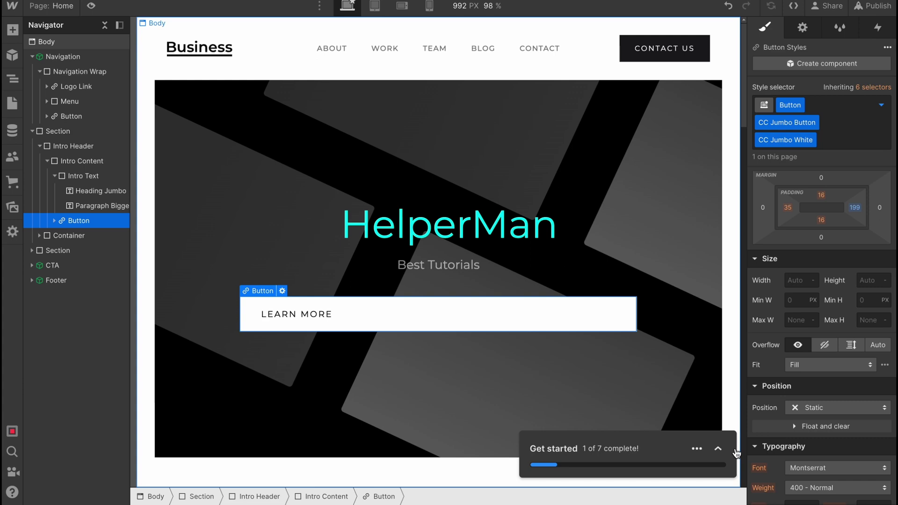
Bring the CTA section into view and drag a Button into it, then back out.
left_click(719, 449)
scroll(800, 410, "down", 10)
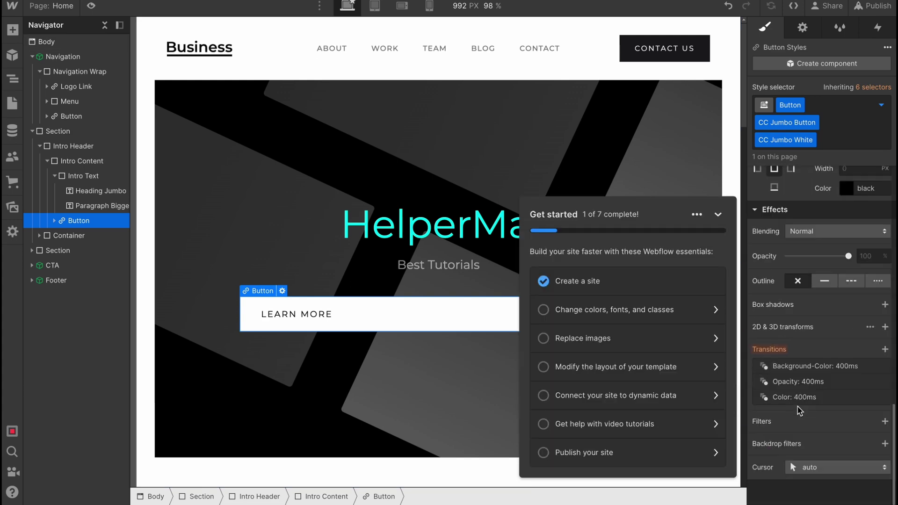
left_click(54, 265)
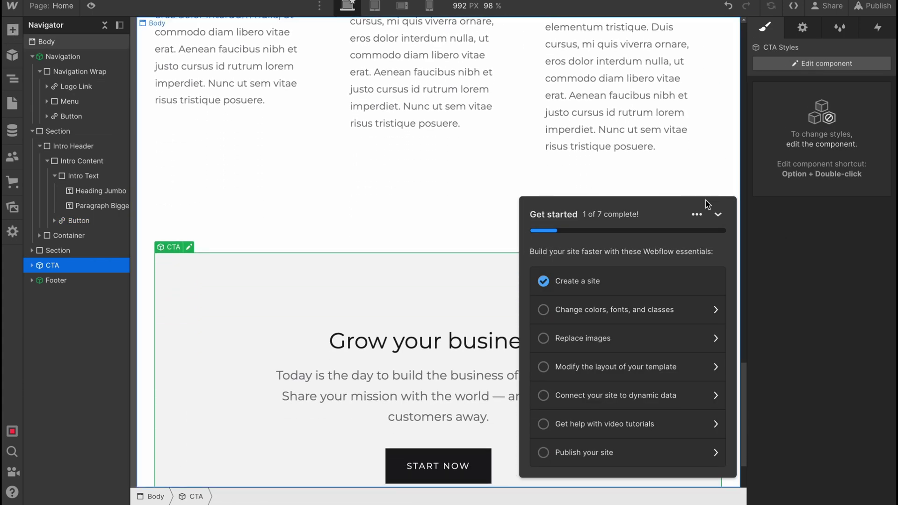
left_click(718, 214)
key("a")
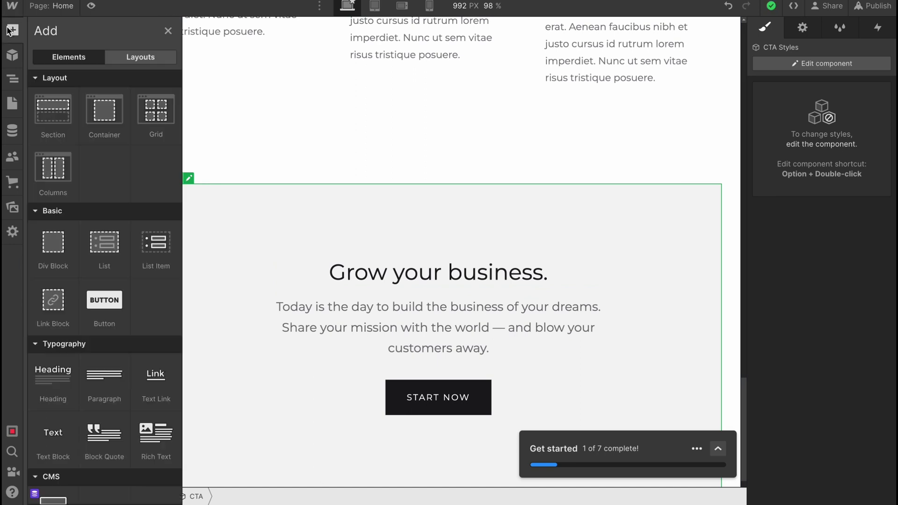
scroll(527, 326, "down", 2)
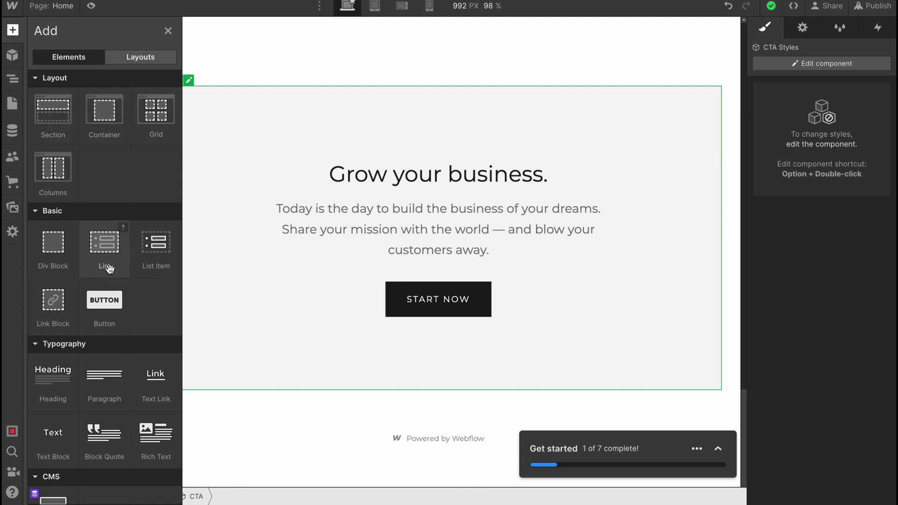
left_click_drag(105, 308, 447, 286)
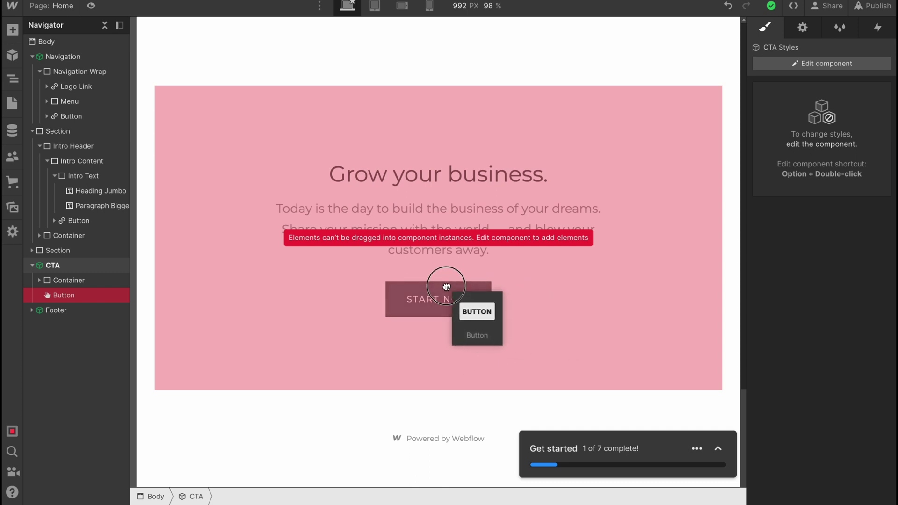
left_click_drag(446, 287, 181, 107)
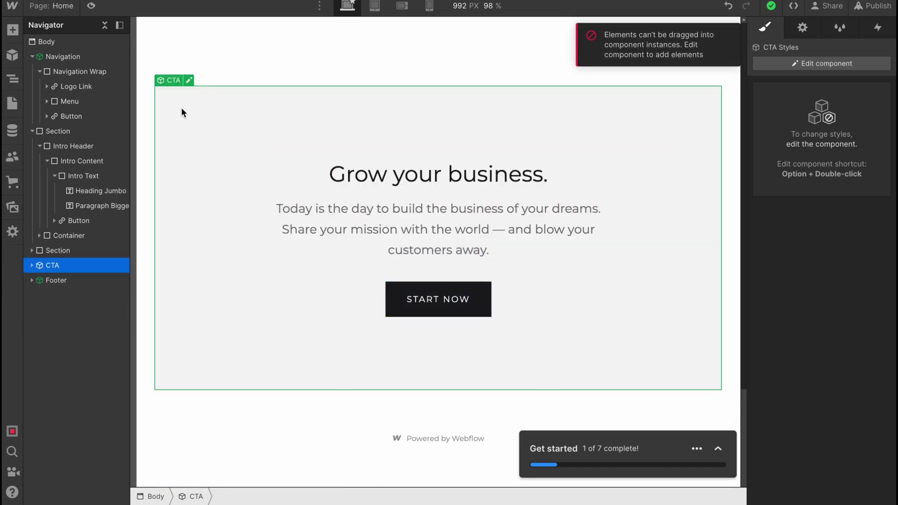
Retry dropping a Button into the CTA Div Block, refused because it is a component instance.
left_click(12, 30)
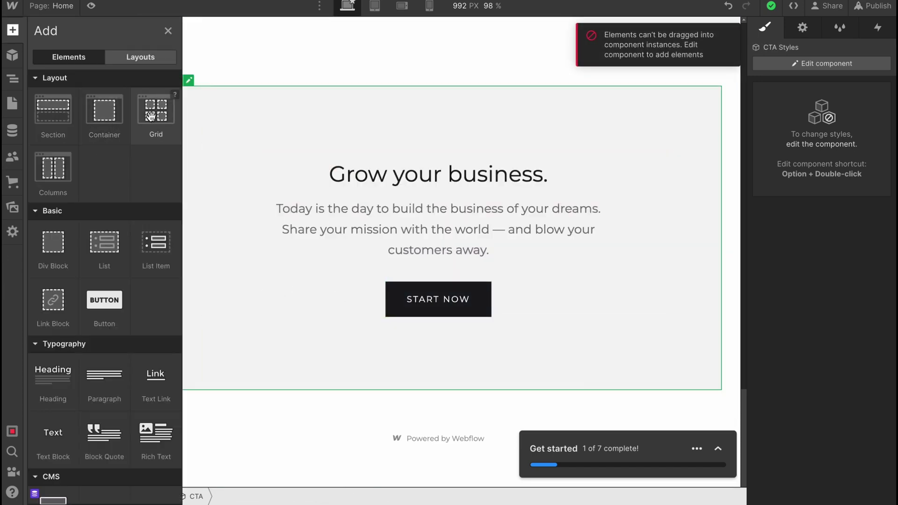
left_click_drag(112, 321, 491, 299)
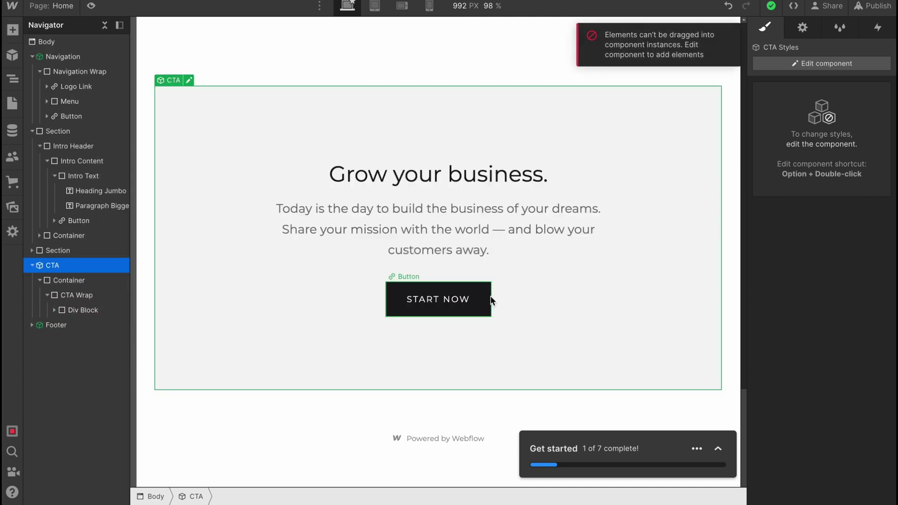
left_click(441, 310)
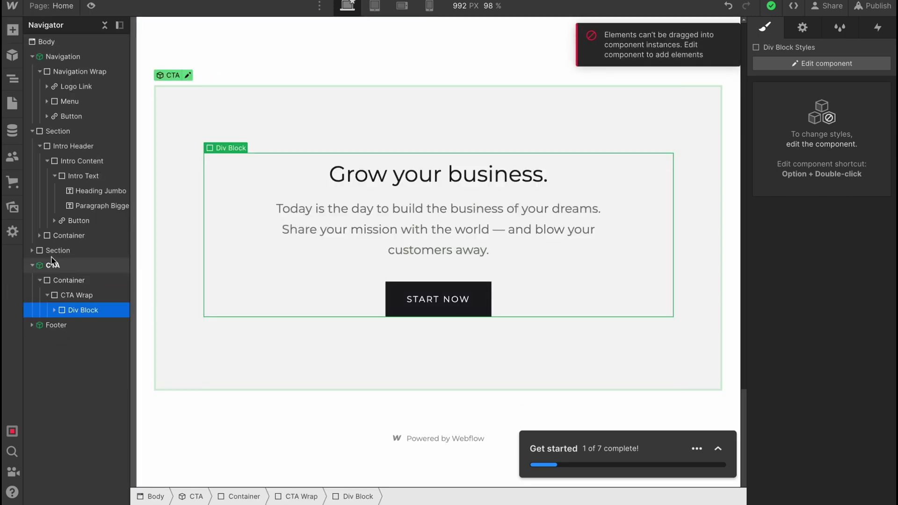
left_click(13, 30)
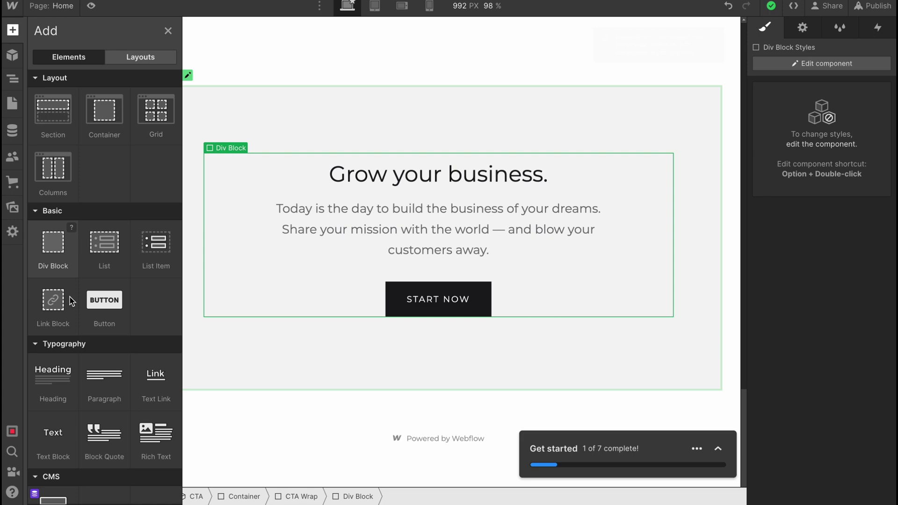
left_click_drag(96, 301, 411, 347)
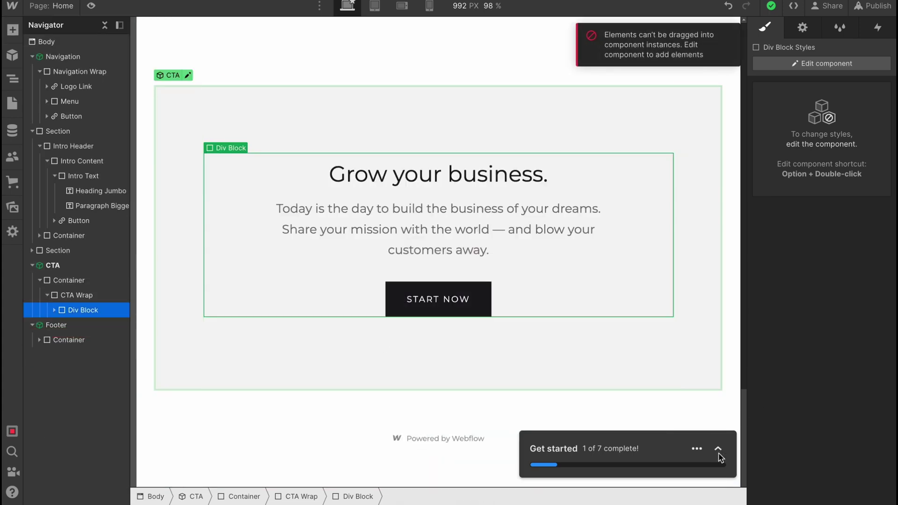
scroll(554, 324, "up", 20)
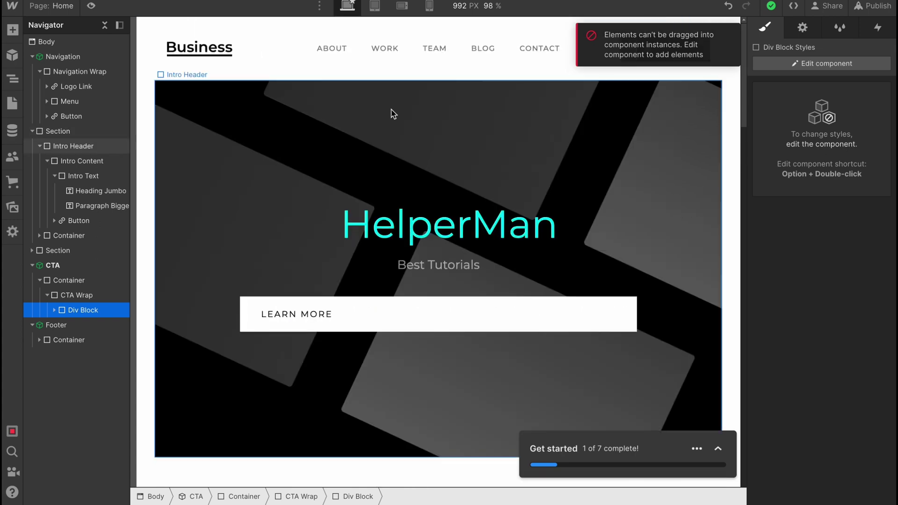
Inspect the WORK, TEAM and BLOG nav links and the logo, then expand the Get started checklist.
scroll(421, 155, "down", 5)
scroll(421, 202, "up", 5)
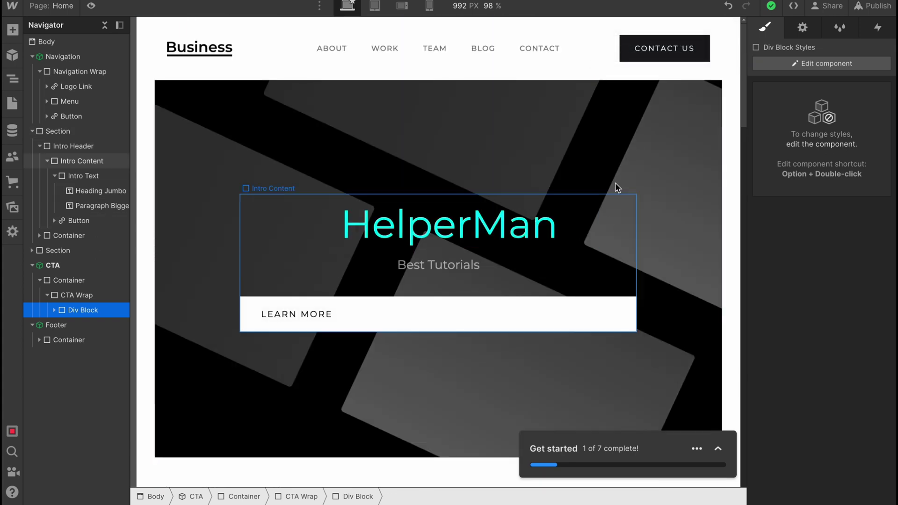
left_click(385, 48)
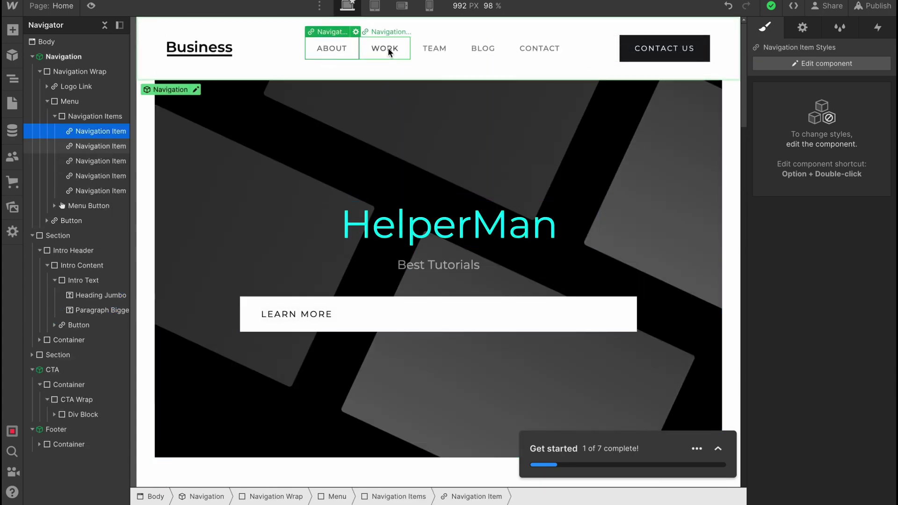
left_click(435, 52)
left_click(481, 47)
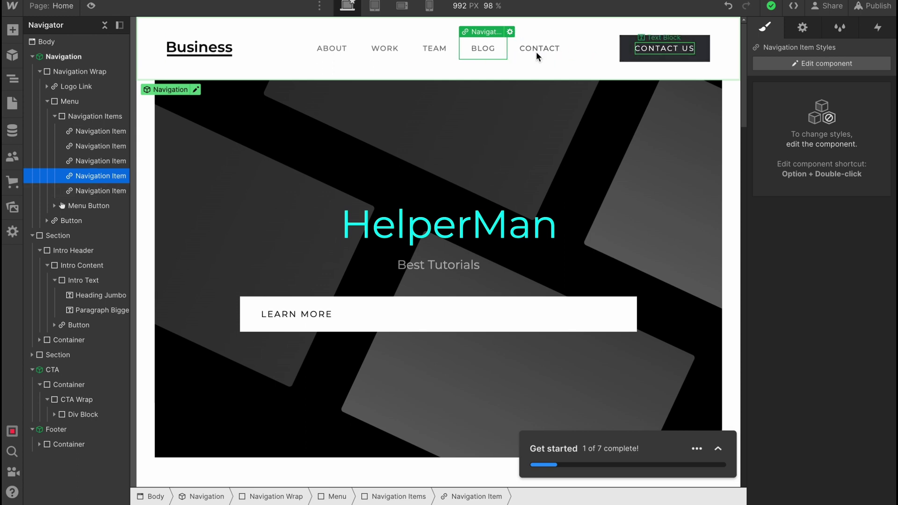
left_click(231, 45)
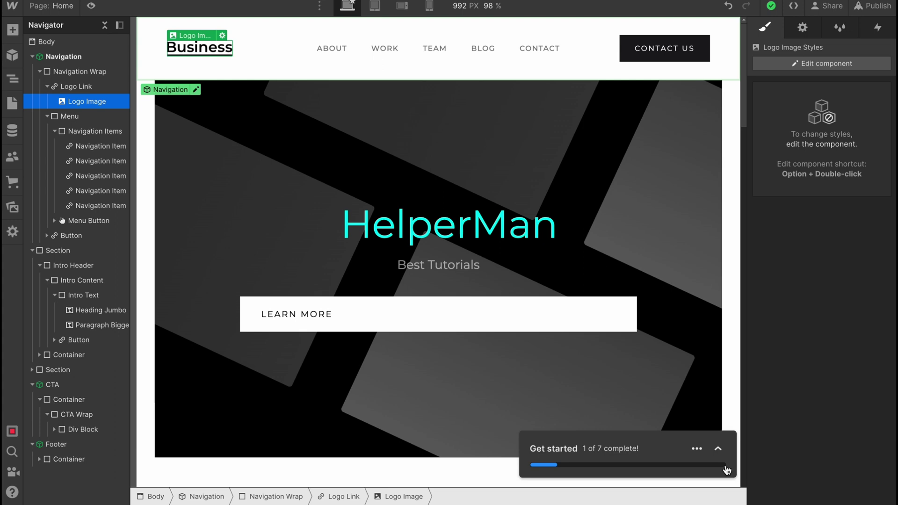
left_click(719, 448)
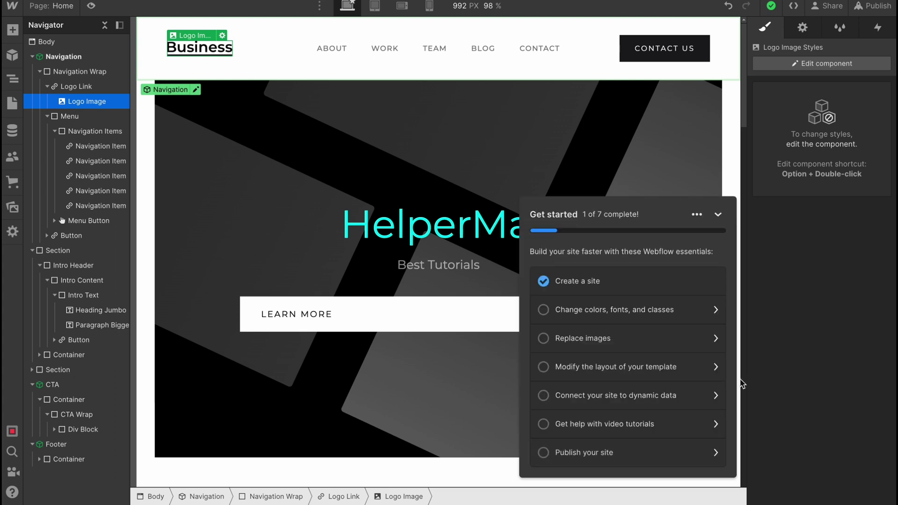
Check the Share and Publish options, then leave the Designer for the Webflow dashboard.
left_click(829, 6)
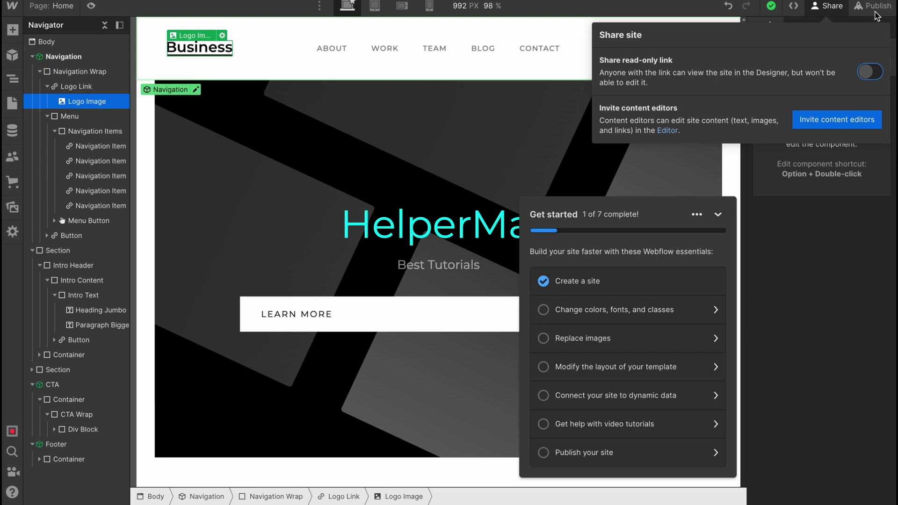
left_click(875, 11)
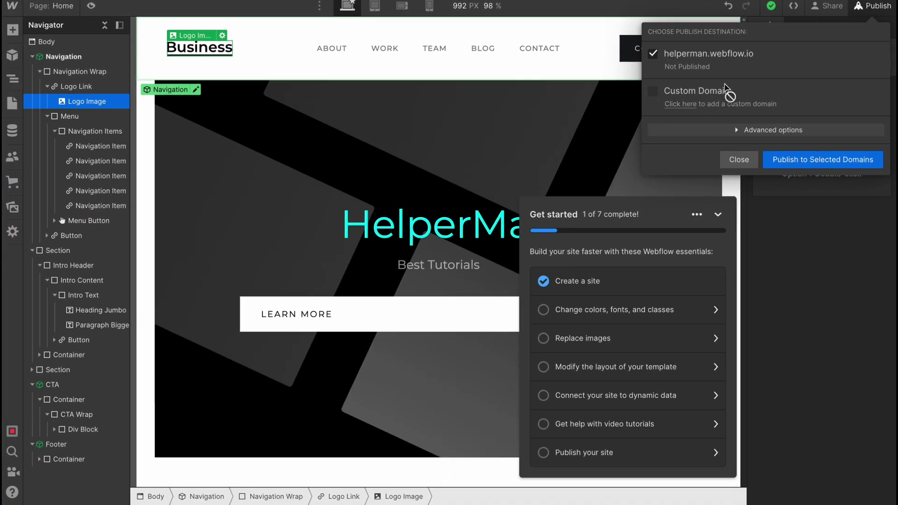
left_click(9, 10)
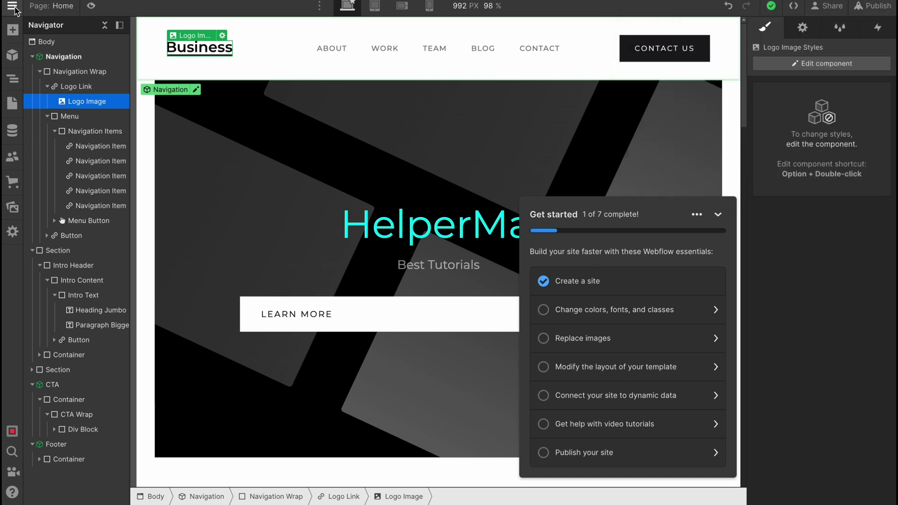
left_click(11, 10)
left_click(29, 31)
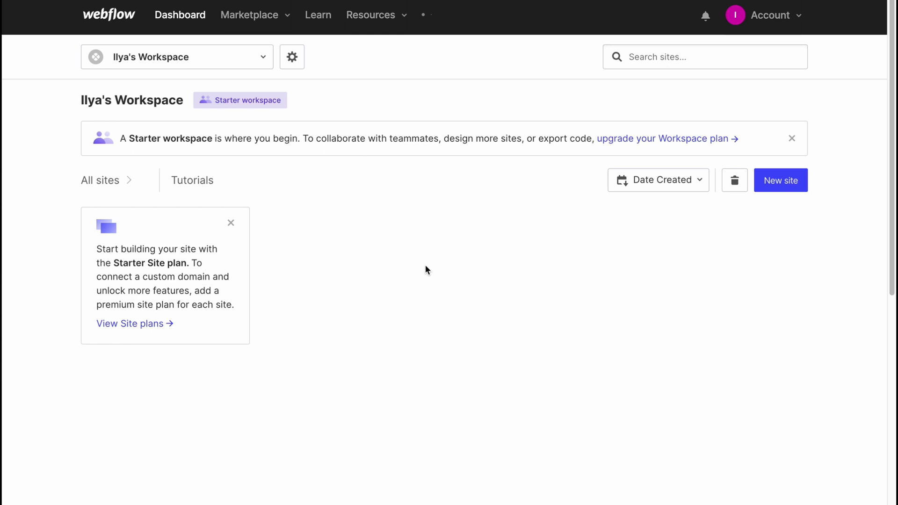
Look over the HelperMan site card and the Account dropdown, then go to the webflow.com homepage.
mouse_move(125, 278)
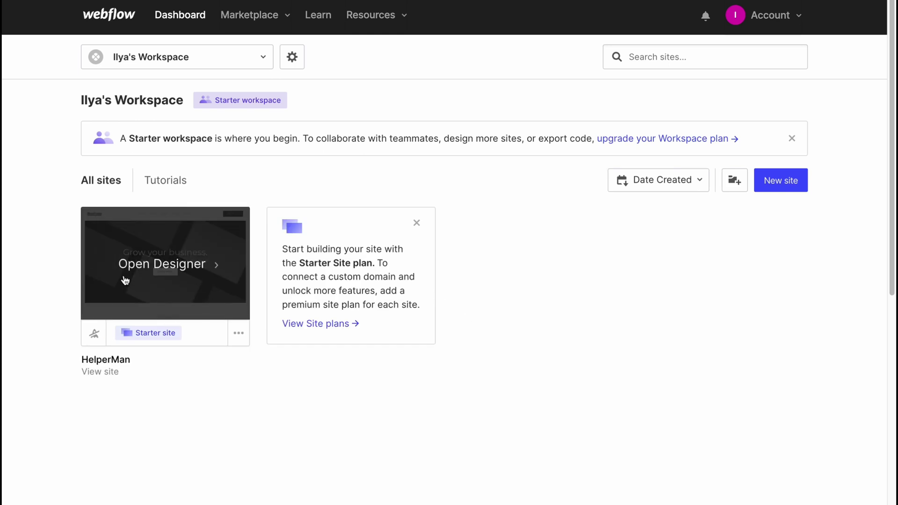
left_click(794, 18)
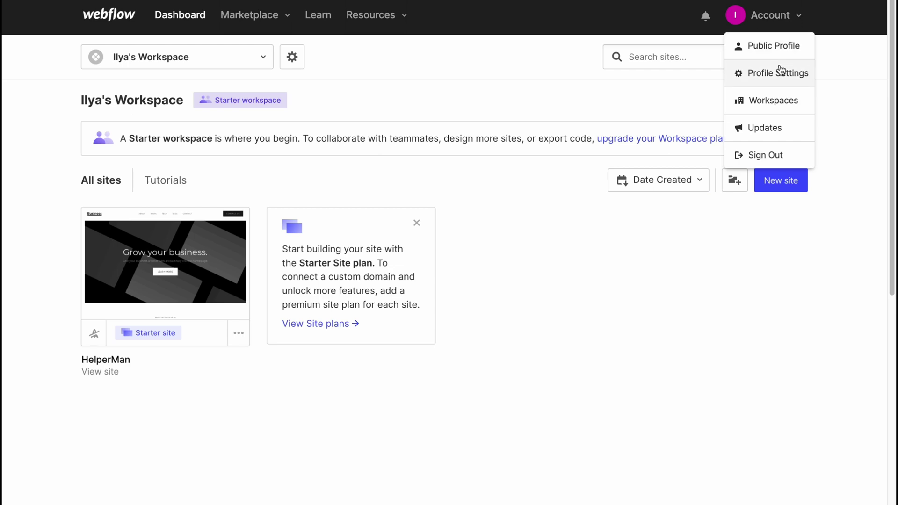
left_click(99, 19)
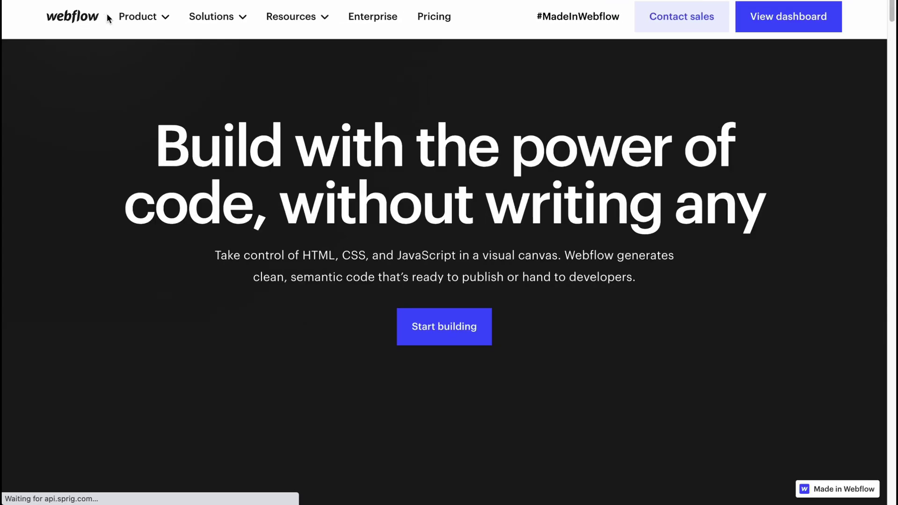
Review Site plans (Starter free, Basic $14, CMS $23, Business $39/mo) and Workspaces pricing.
left_click(427, 16)
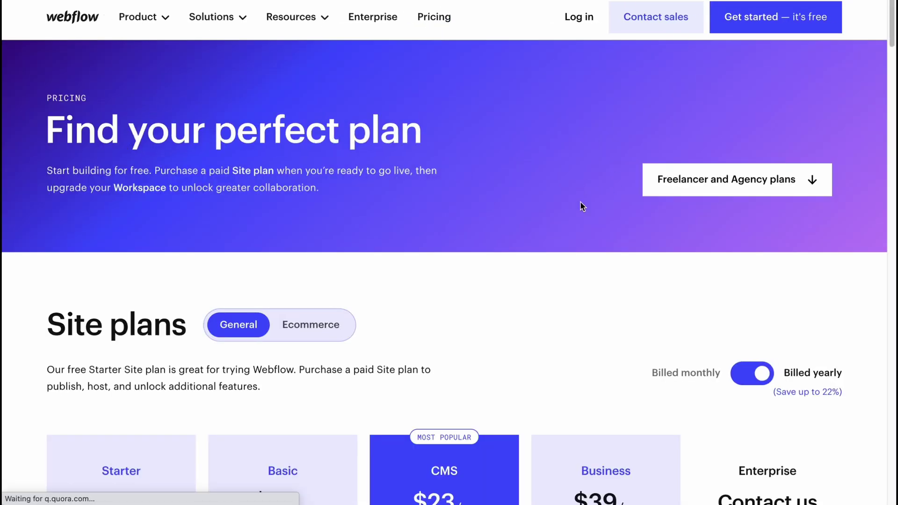
scroll(601, 197, "down", 8)
scroll(295, 212, "up", 3)
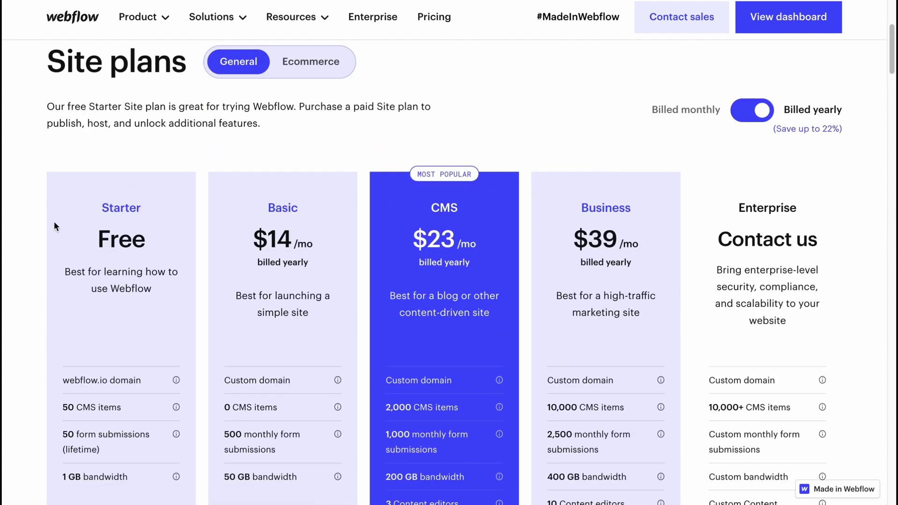
scroll(121, 249, "down", 1)
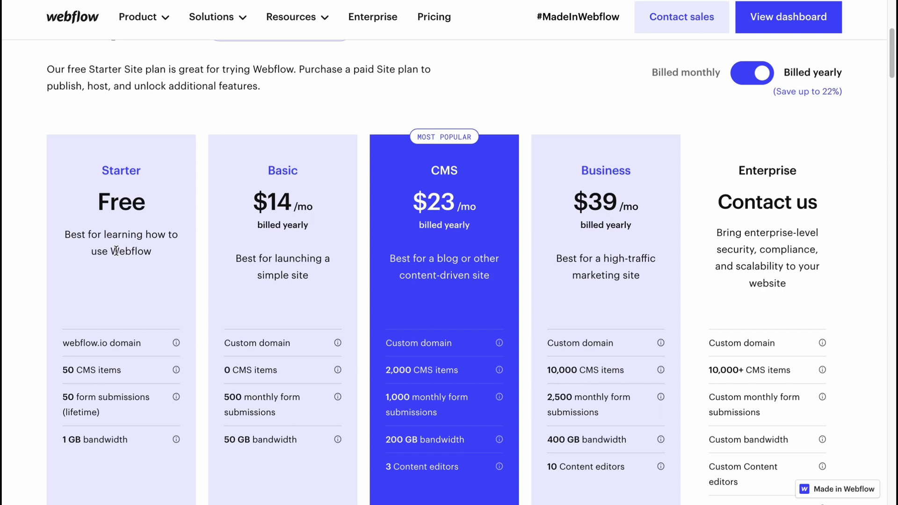
scroll(195, 301, "down", 1)
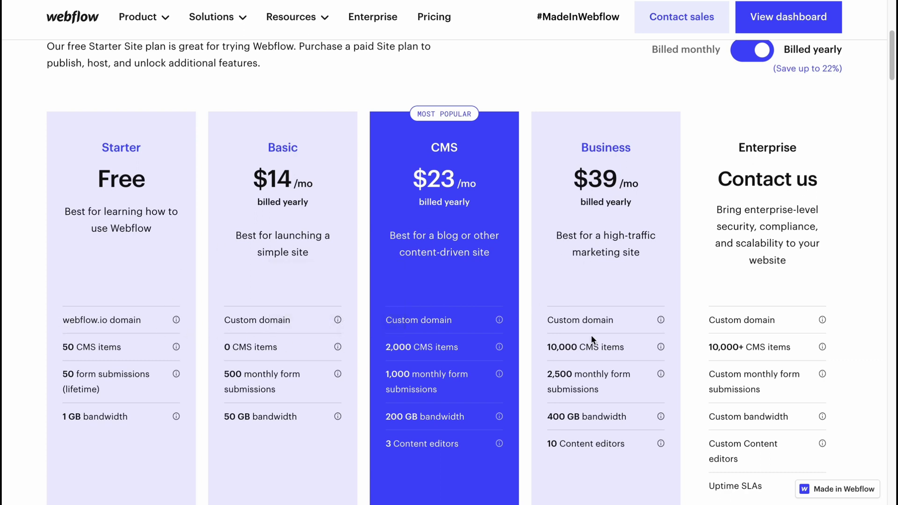
scroll(558, 303, "down", 5)
scroll(558, 253, "up", 3)
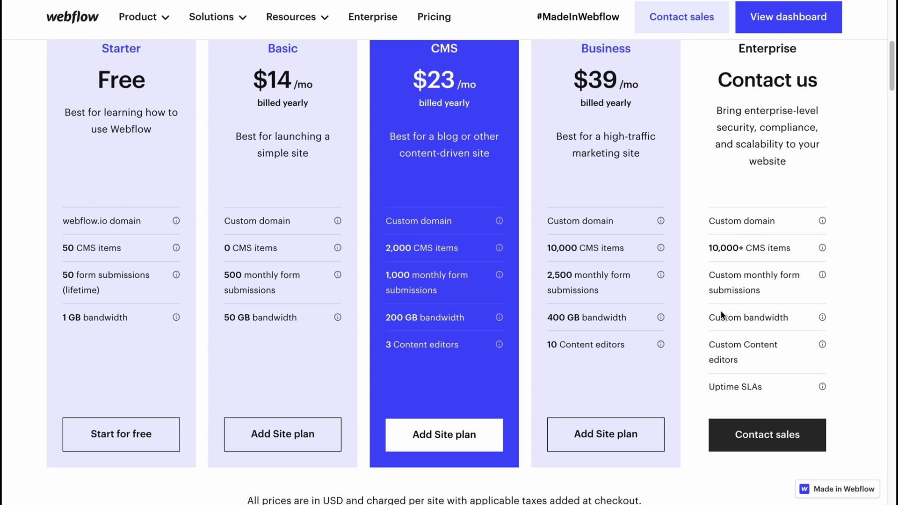
scroll(304, 276, "up", 3)
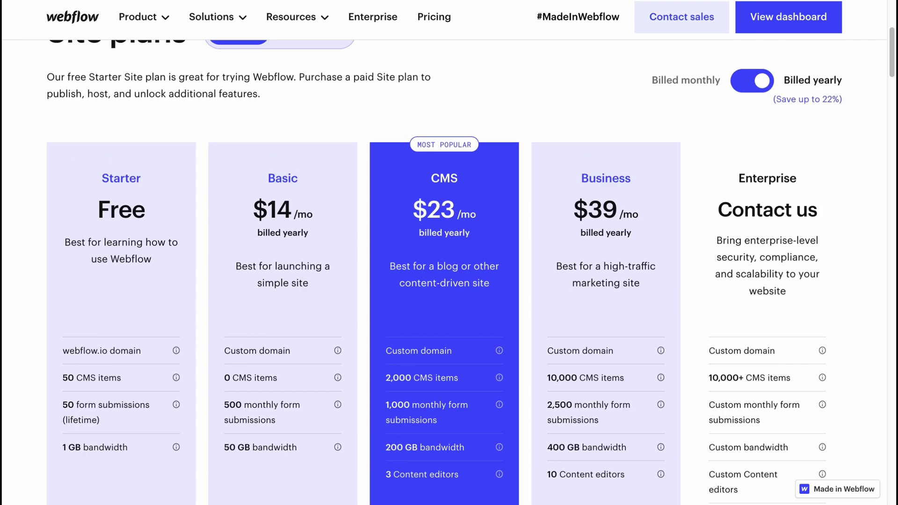
scroll(374, 248, "up", 2)
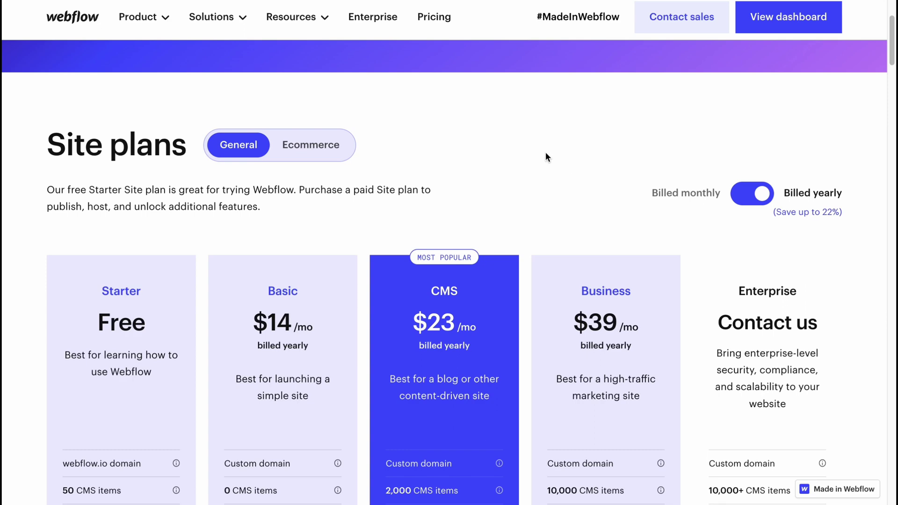
scroll(546, 153, "down", 10)
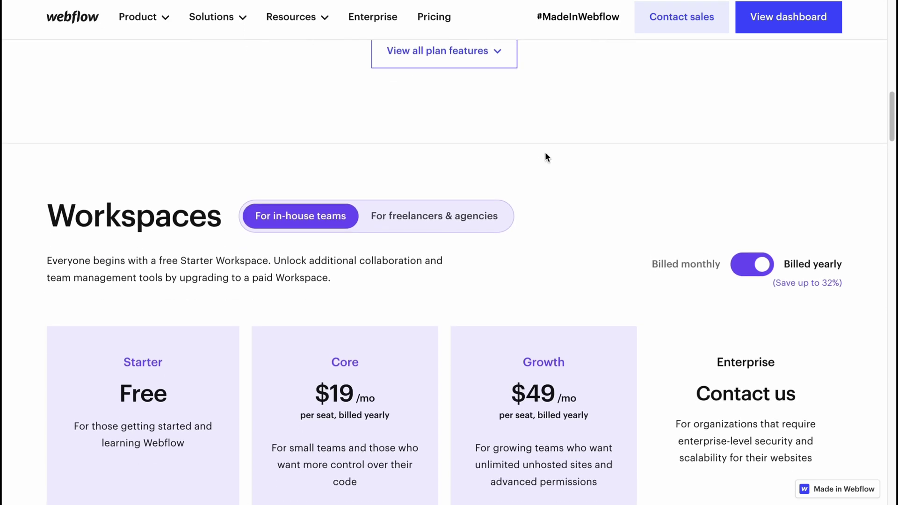
scroll(546, 152, "up", 10)
scroll(562, 65, "up", 2)
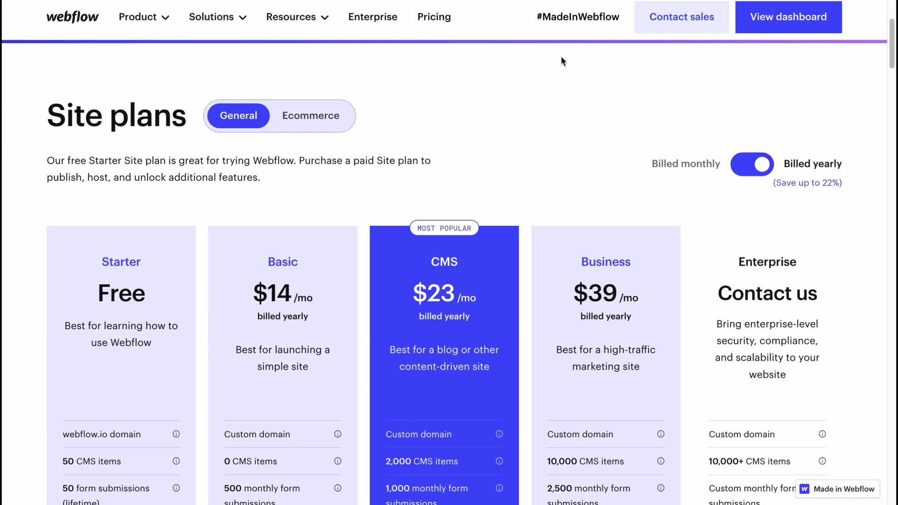